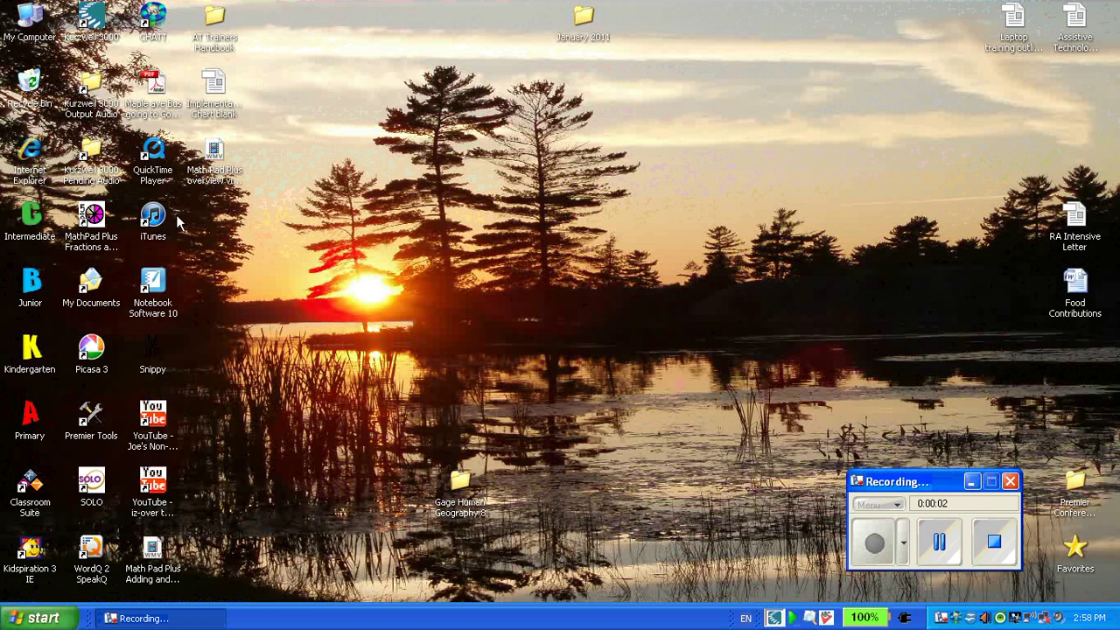
# - Launch MathPad Plus: Fractions and Decimals from its desktop shortcut
pyautogui.click(98, 217)
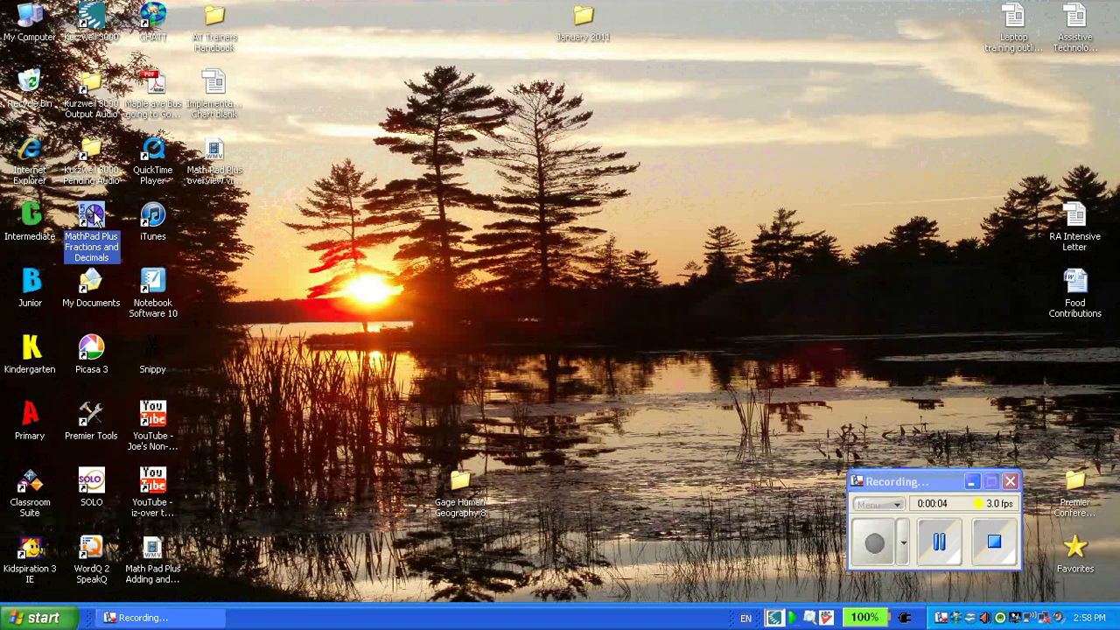
pyautogui.doubleClick(94, 216)
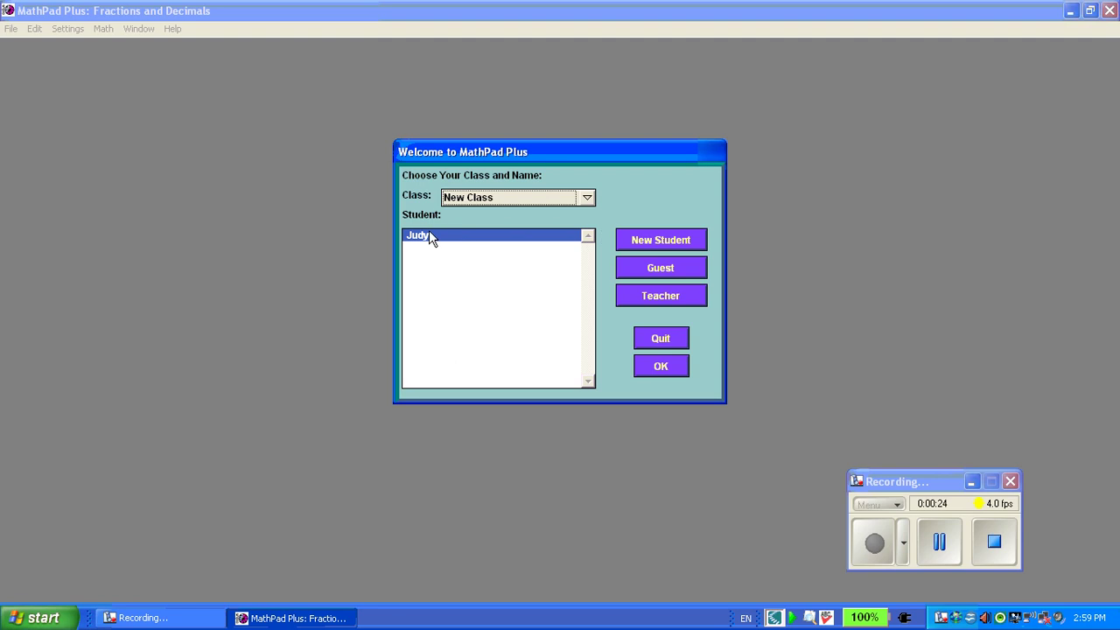
# - Sign in as the listed student and place the cursor near the centre of the blank Untitled grid
pyautogui.doubleClick(428, 237)
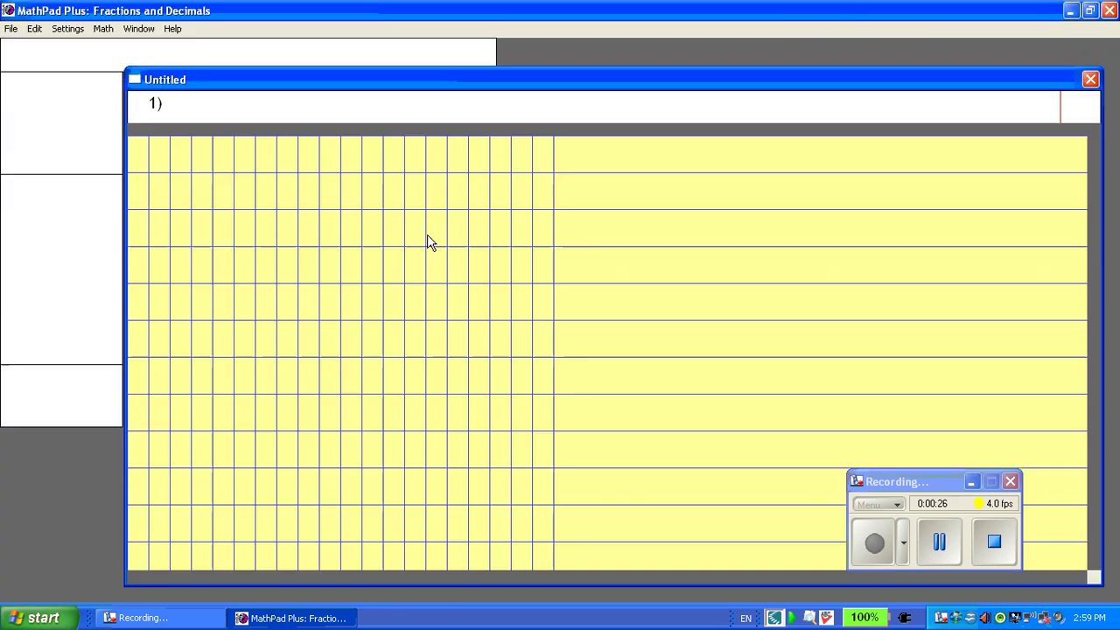
pyautogui.click(940, 543)
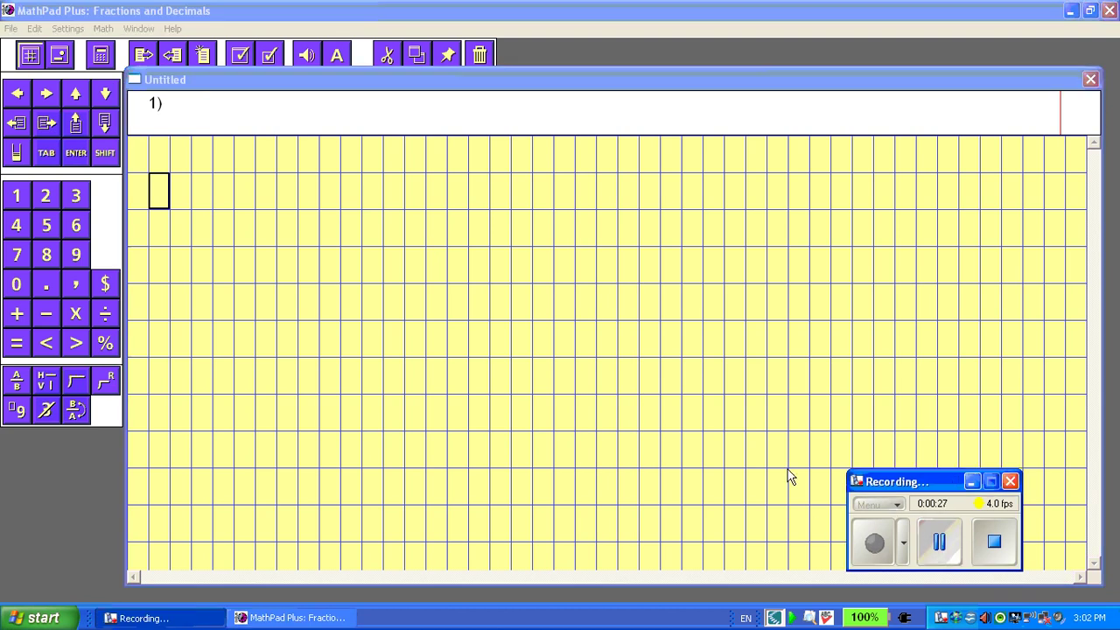
pyautogui.click(523, 300)
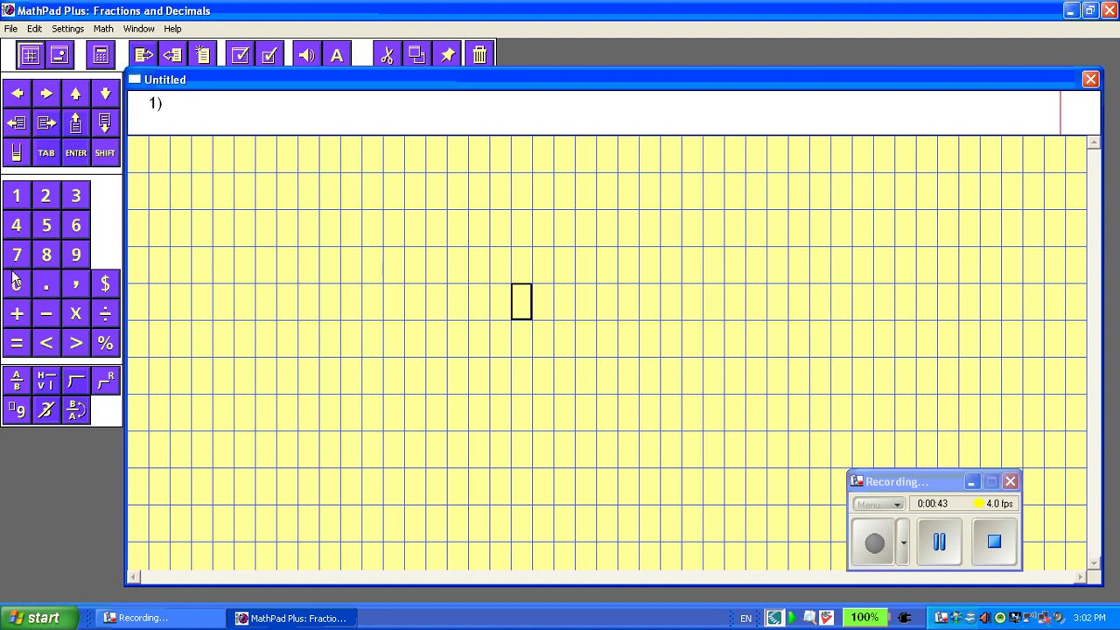
# - Enter 23 × 17 = on the keypad and switch it to vertical layout with H/V
pyautogui.click(48, 202)
pyautogui.click(78, 198)
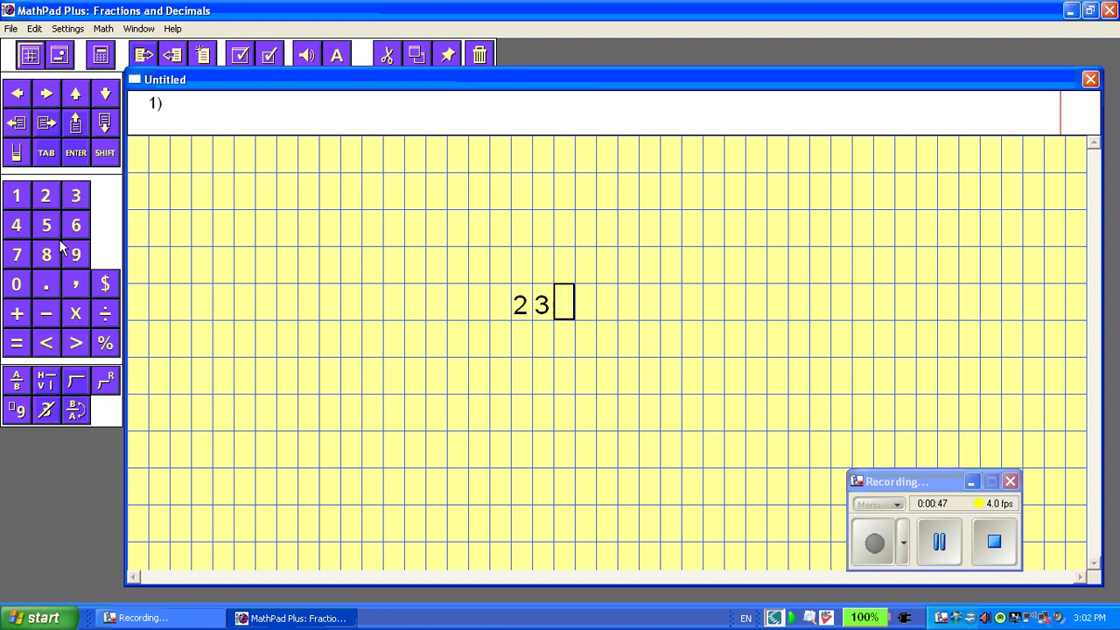
pyautogui.click(72, 310)
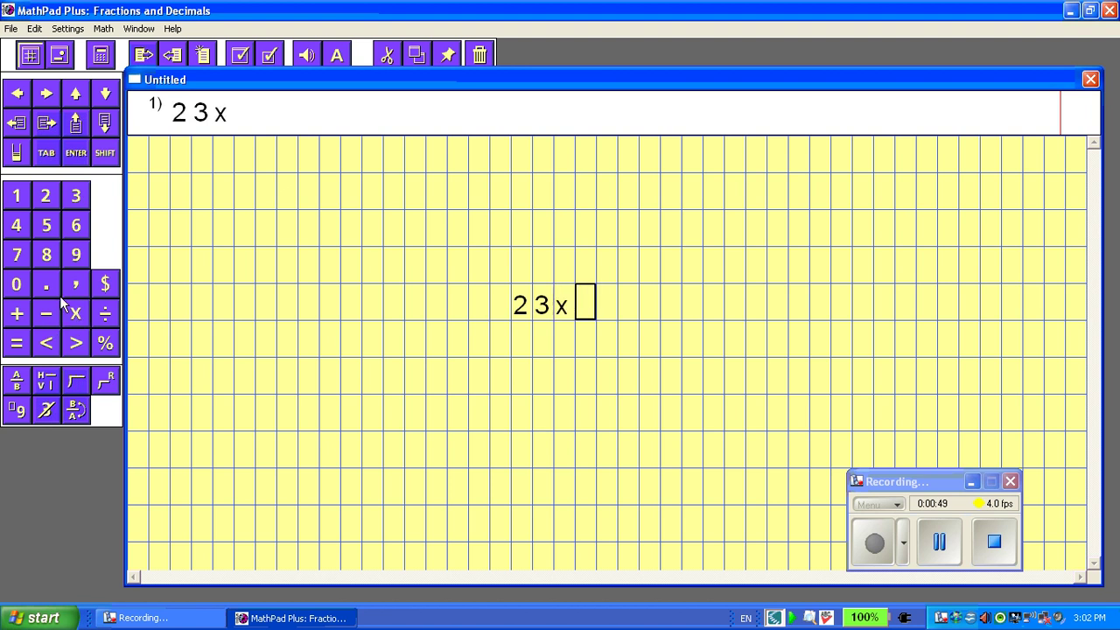
pyautogui.click(18, 198)
pyautogui.click(16, 254)
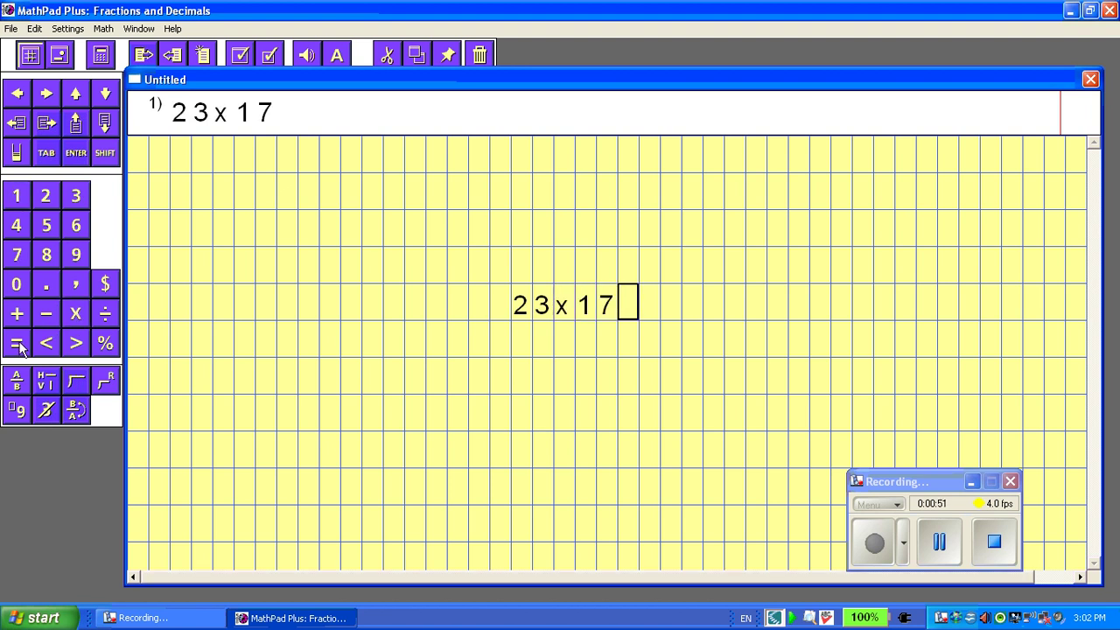
pyautogui.click(18, 343)
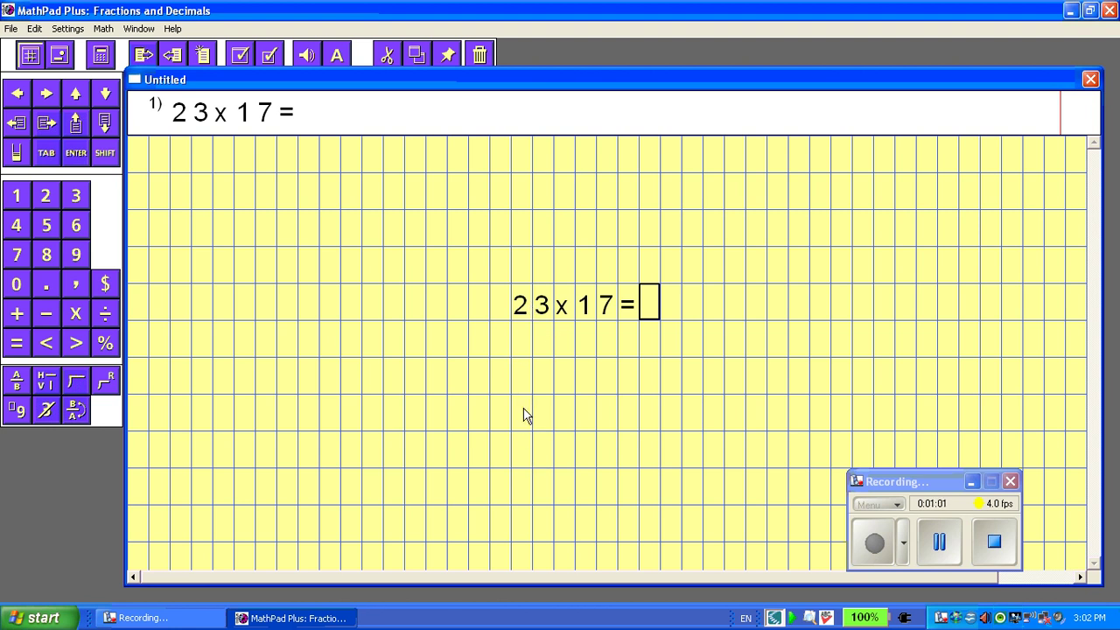
pyautogui.click(45, 383)
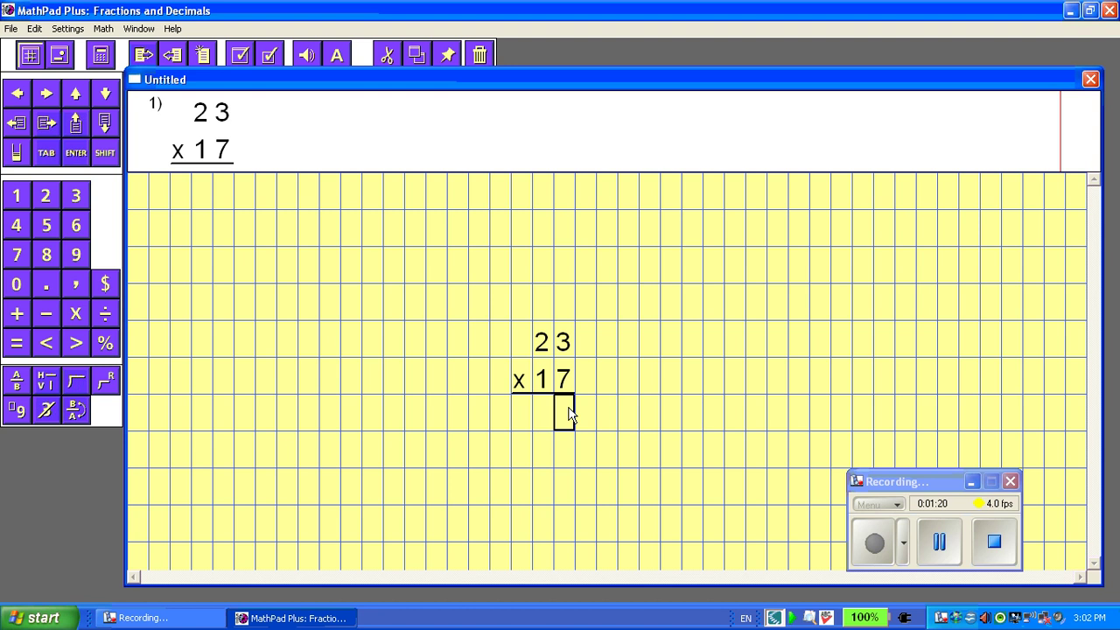
# - Open the Calculator, move it aside, and write '3 × 7 =' in the grid's upper right
pyautogui.click(100, 56)
pyautogui.moveTo(287, 99); pyautogui.dragTo(922, 52)
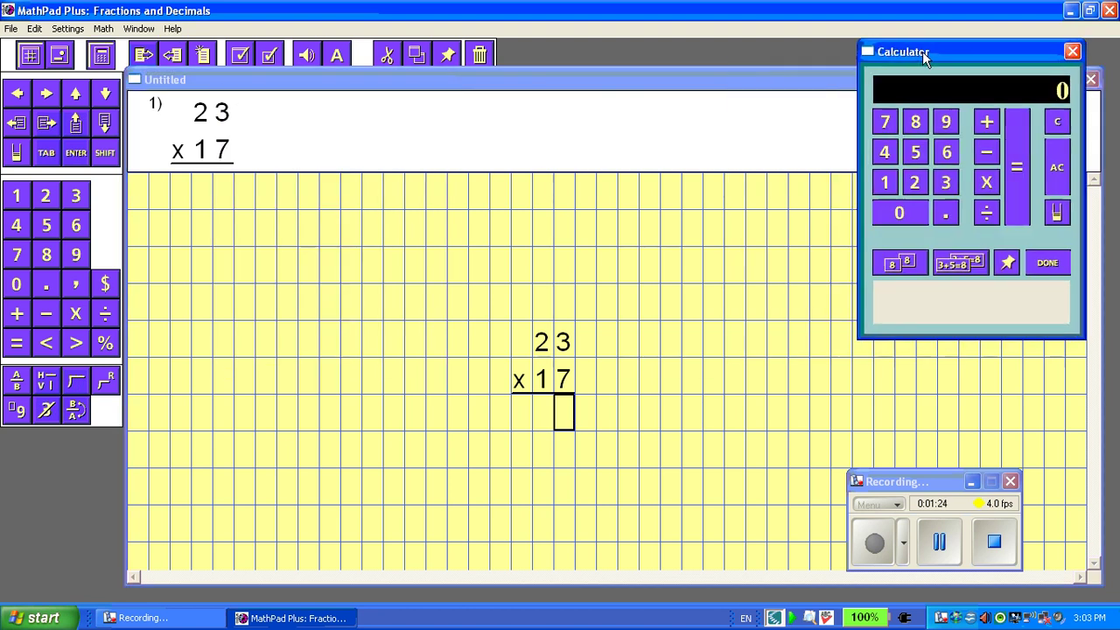
pyautogui.click(671, 233)
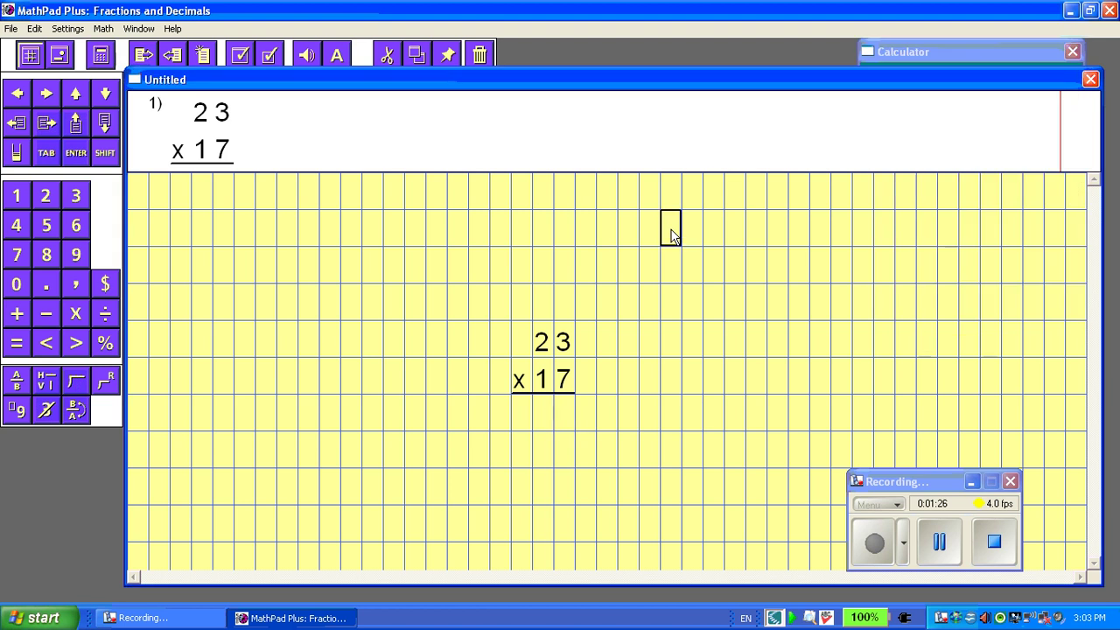
pyautogui.click(76, 198)
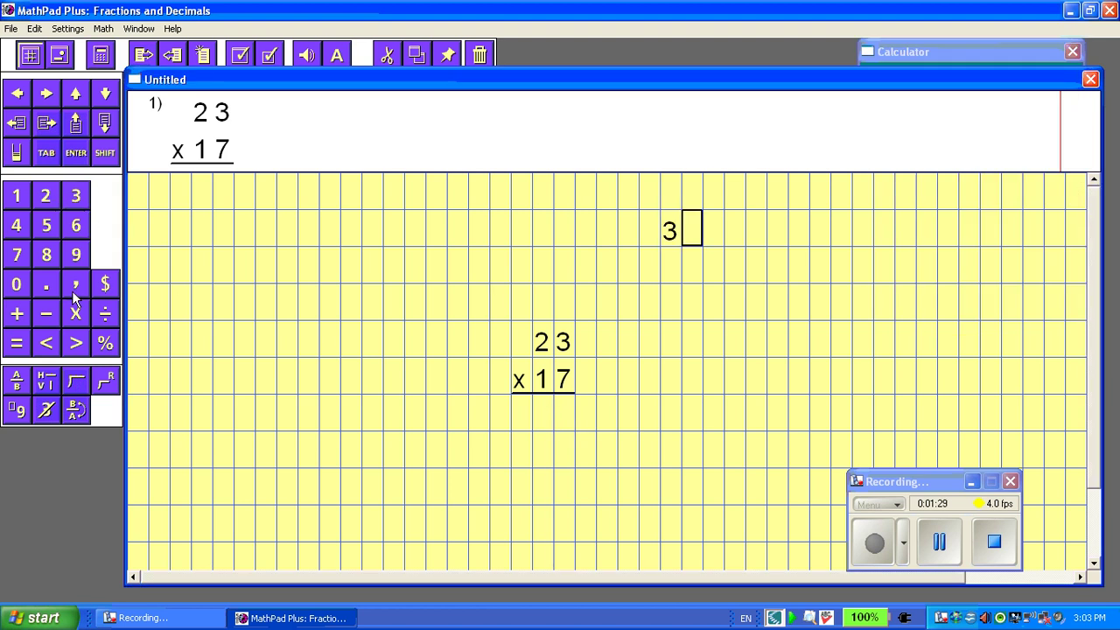
pyautogui.click(76, 313)
pyautogui.click(16, 255)
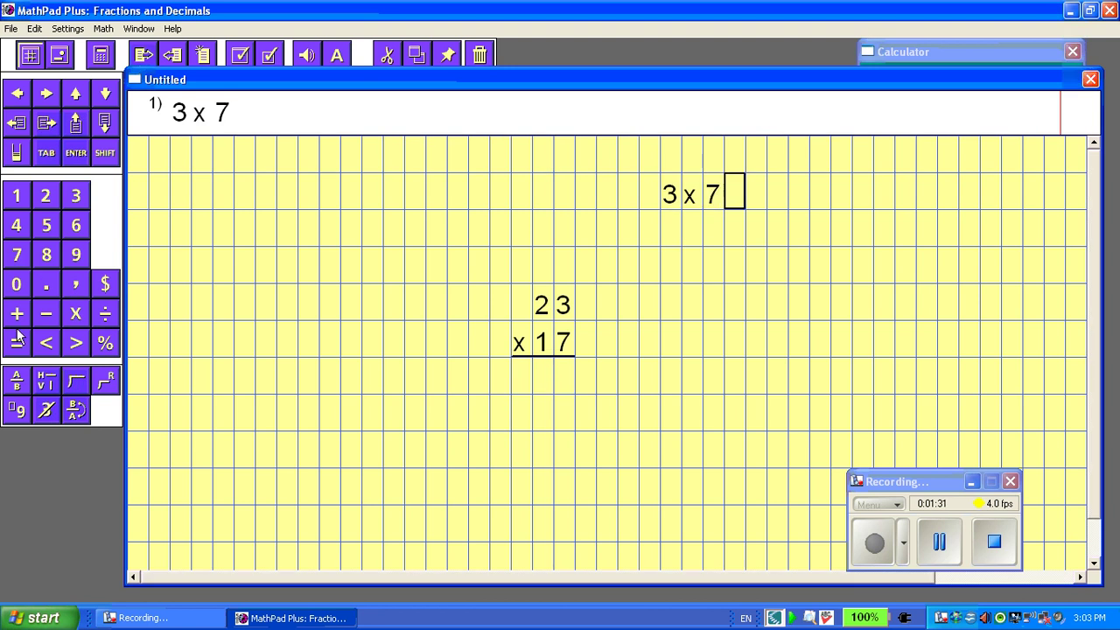
pyautogui.click(17, 343)
# - Compute 3 × 7 = 21 on the Calculator
pyautogui.click(102, 58)
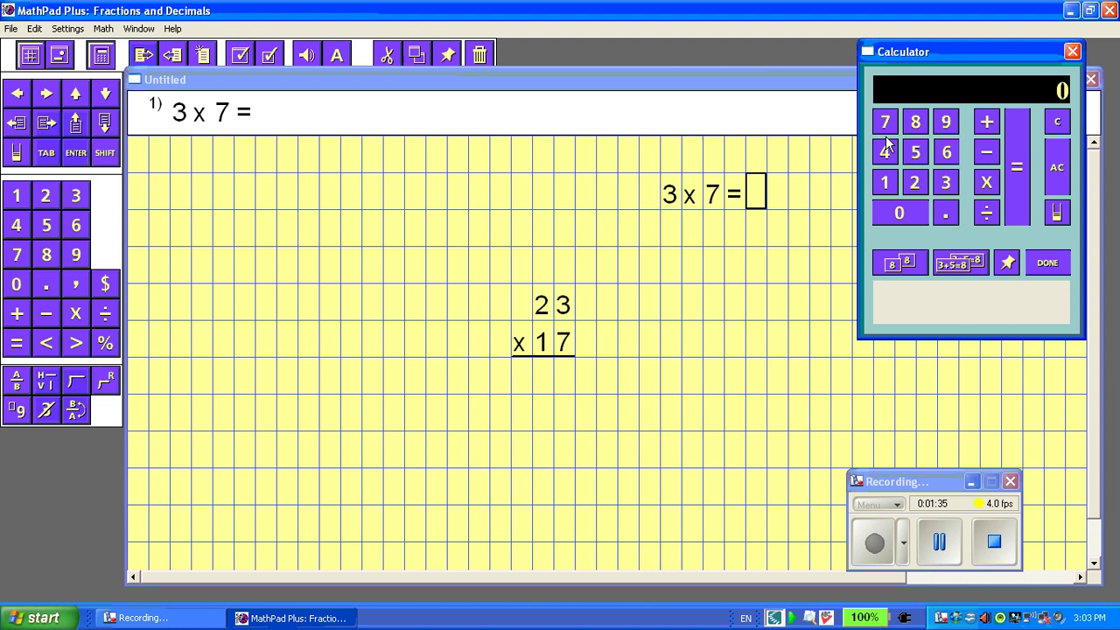
pyautogui.click(946, 182)
pyautogui.click(987, 182)
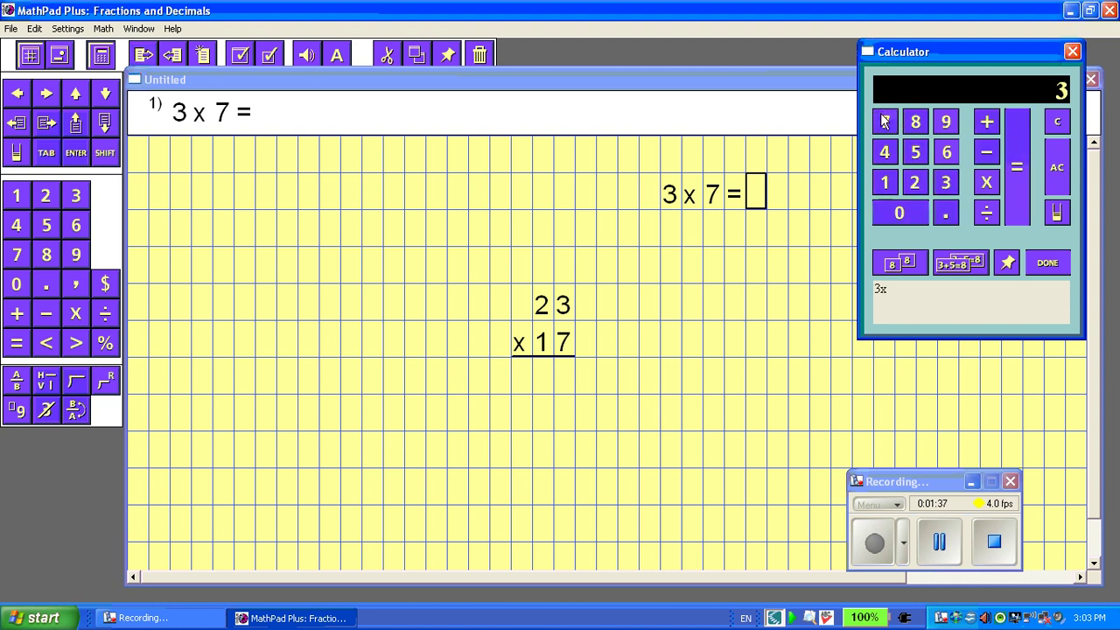
pyautogui.click(886, 121)
pyautogui.click(1011, 160)
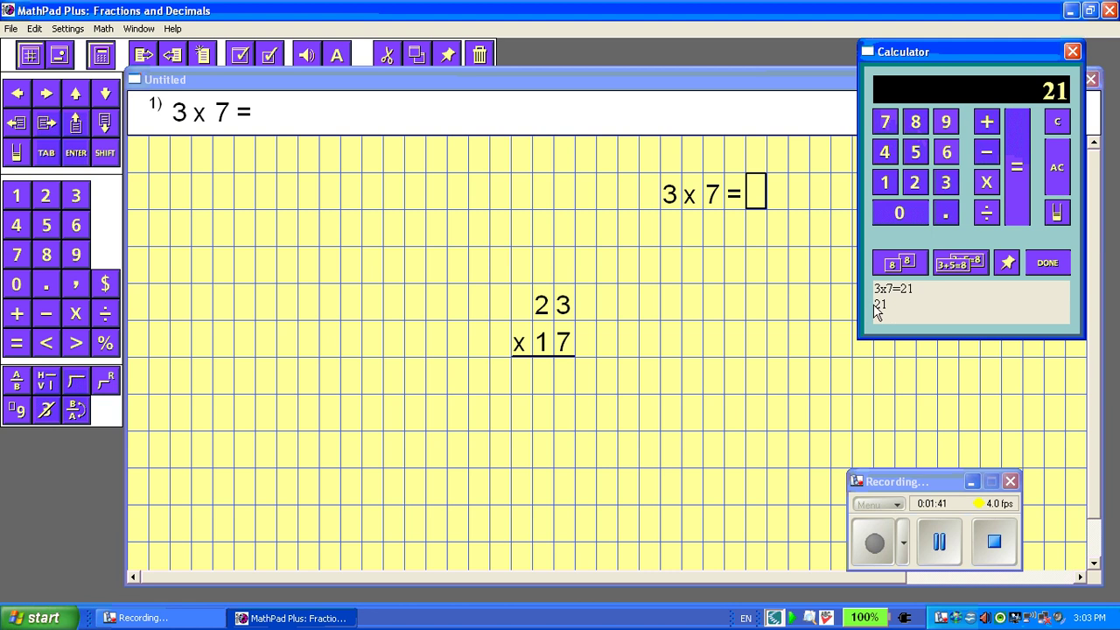
# - Complete the side note on the worksheet as 3 × 7 = 21
pyautogui.click(756, 196)
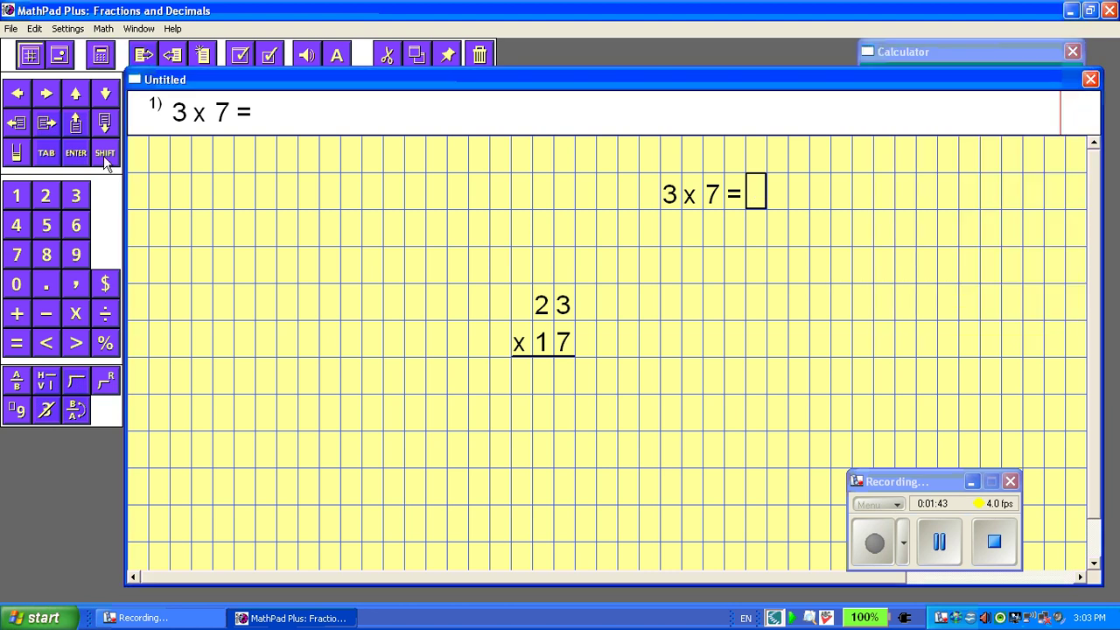
pyautogui.click(48, 198)
pyautogui.write('1')
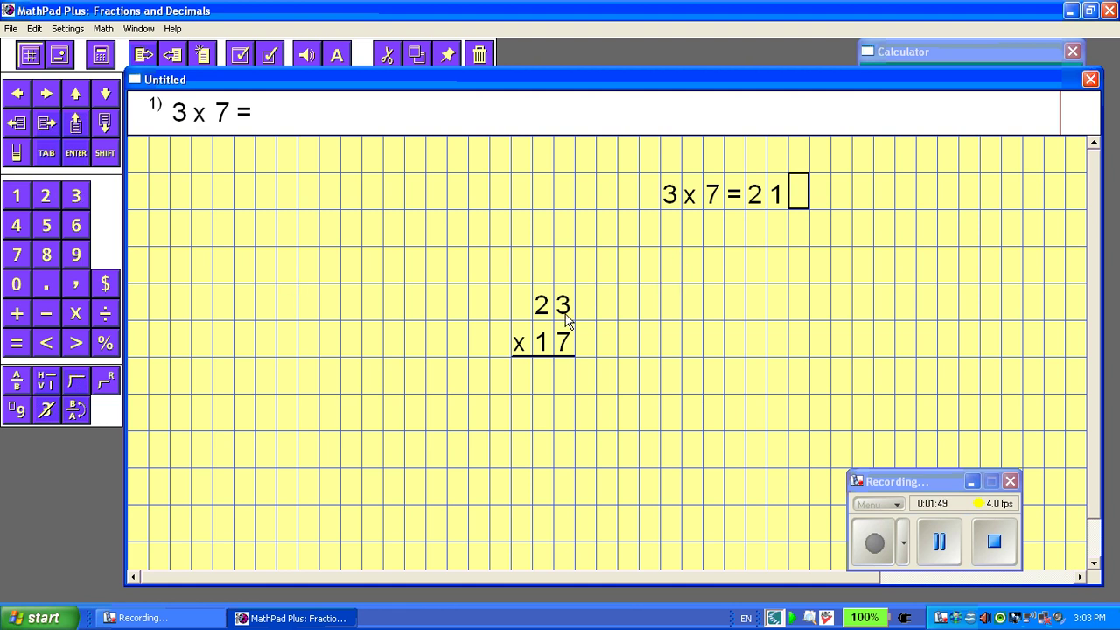
pyautogui.click(565, 378)
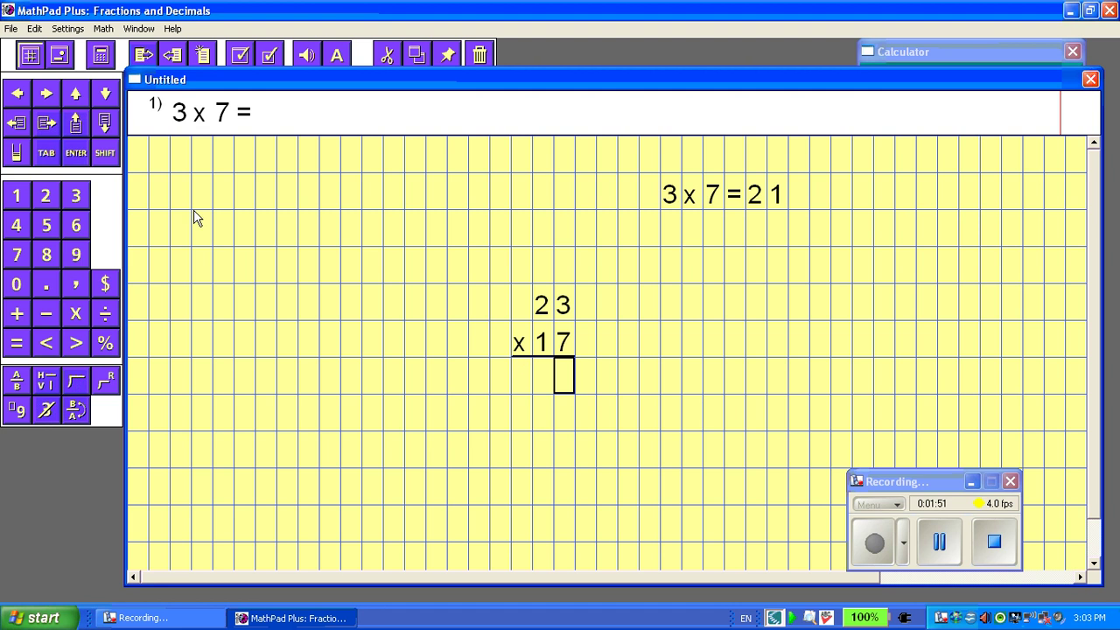
# - Enter the first partial row 161 with a carried 2 above 23, then a placeholder 0 below
pyautogui.click(19, 197)
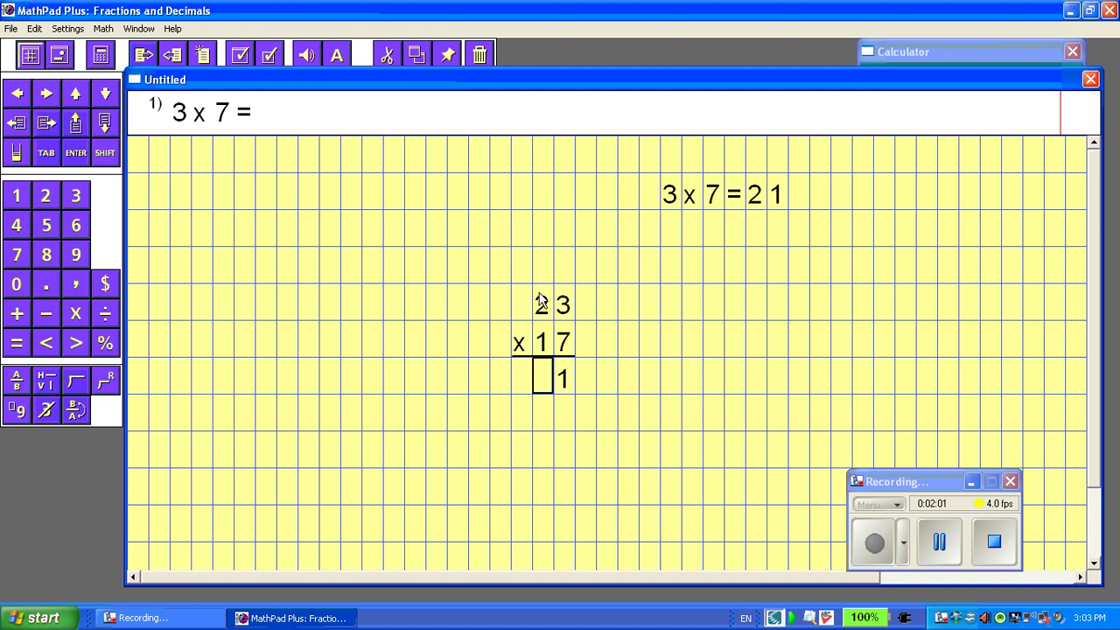
pyautogui.click(17, 411)
pyautogui.click(47, 196)
pyautogui.click(77, 226)
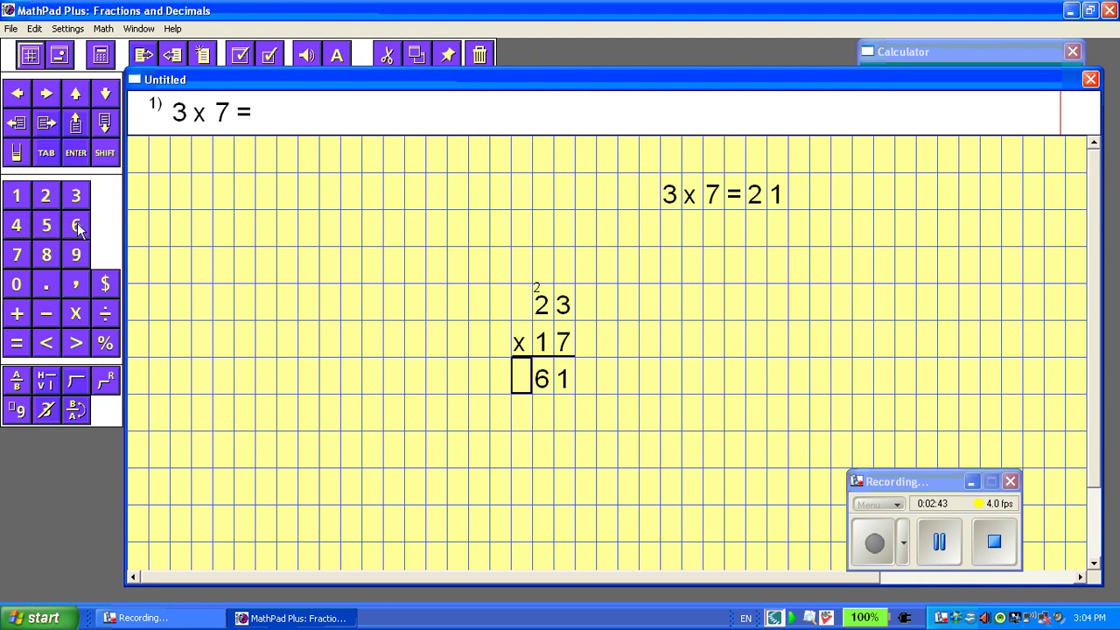
pyautogui.click(17, 198)
pyautogui.click(16, 284)
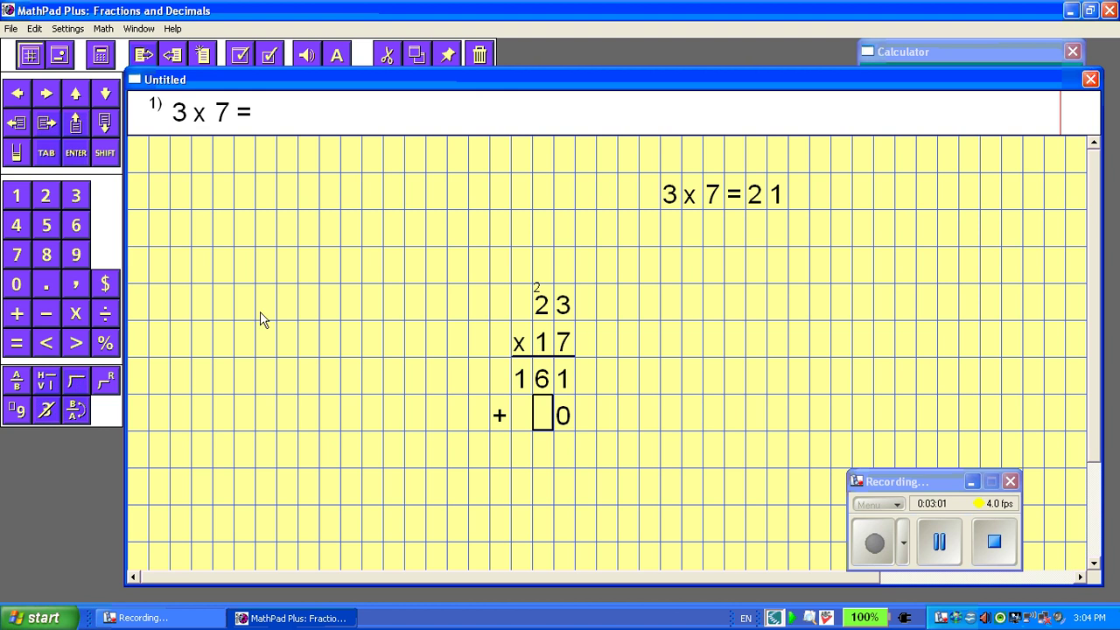
# - Finish the second row as +230 and write the sum 391 beneath it
pyautogui.click(77, 197)
pyautogui.click(46, 197)
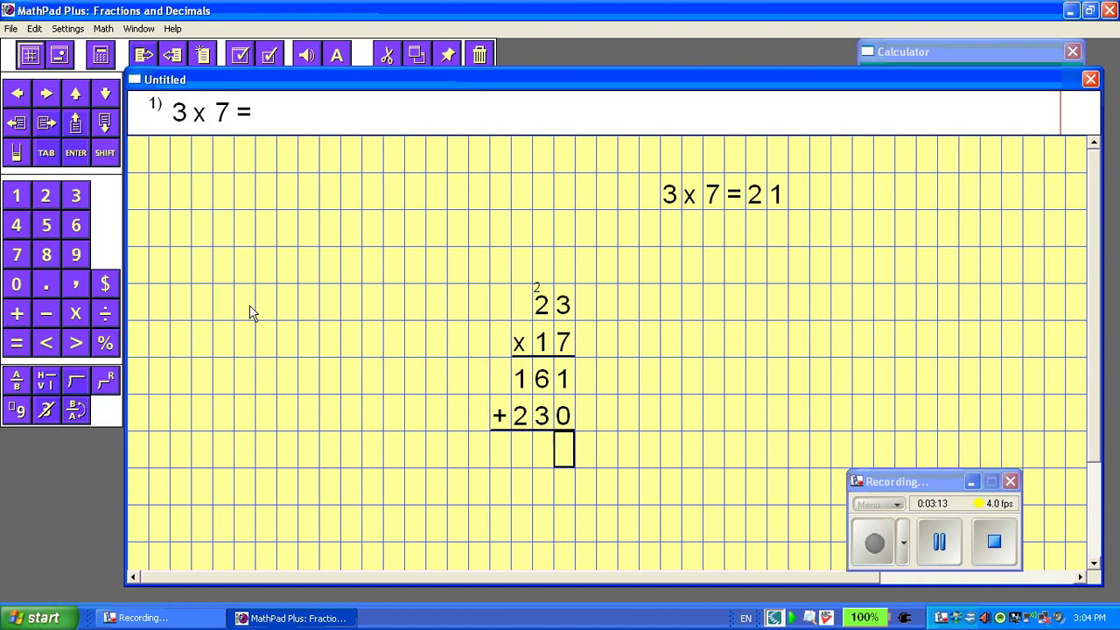
pyautogui.click(16, 202)
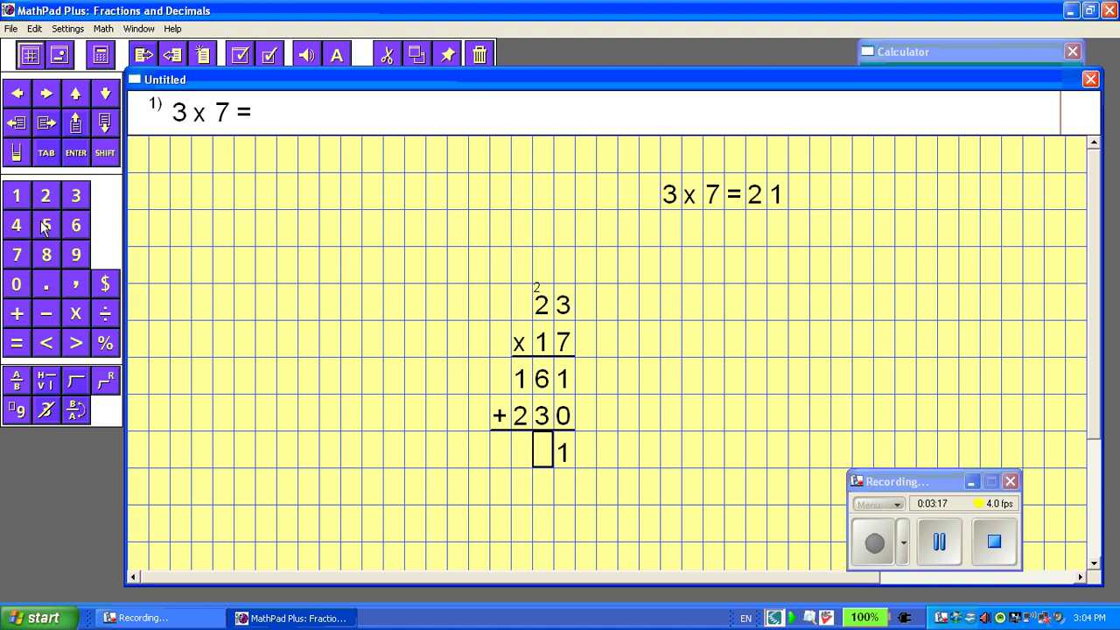
pyautogui.click(78, 256)
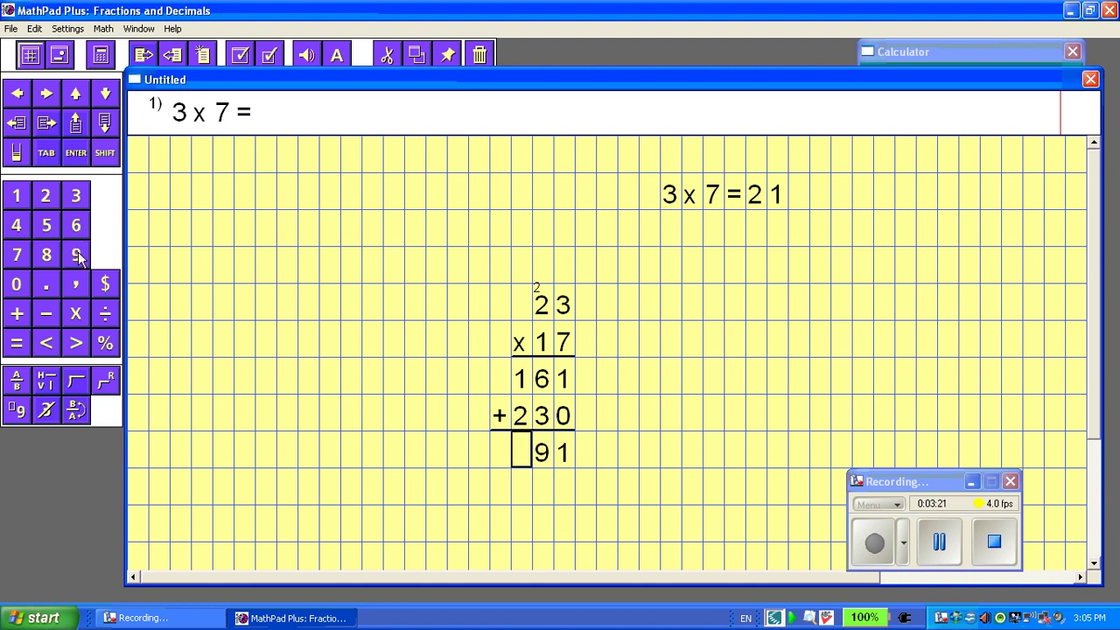
pyautogui.click(76, 195)
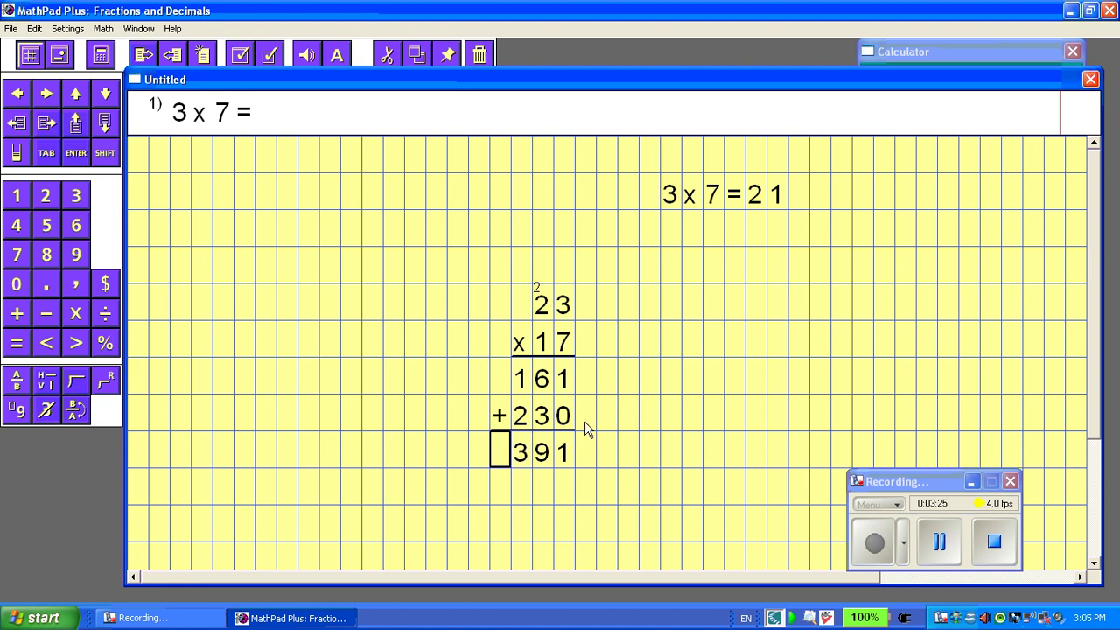
# - Mark 391 as the answer, check the selection, and dismiss the Correct message
pyautogui.click(241, 56)
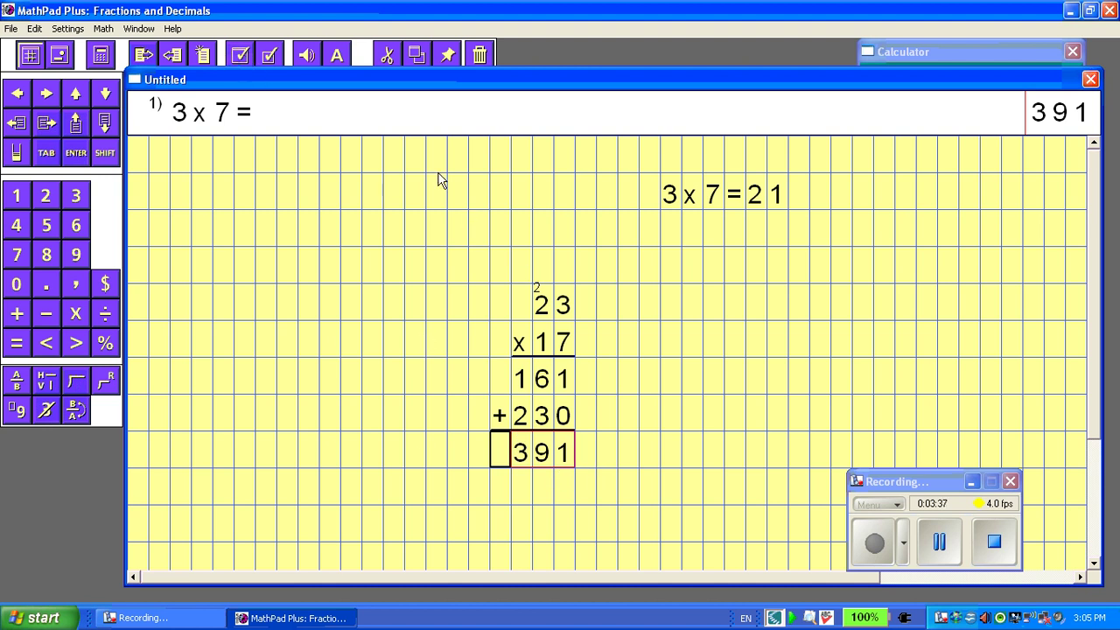
pyautogui.click(272, 56)
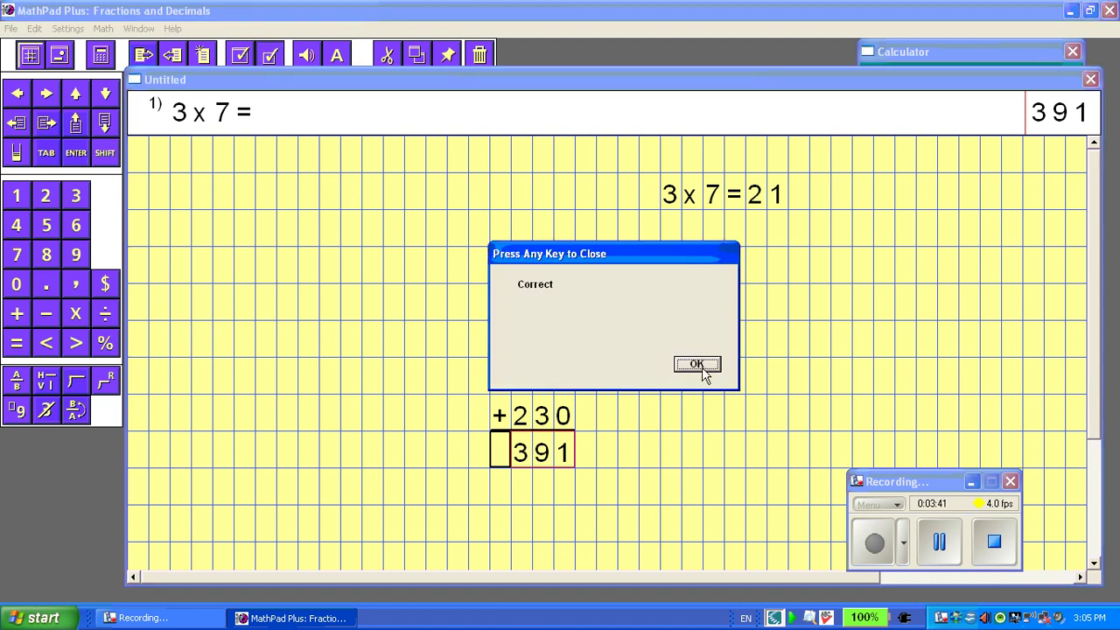
pyautogui.click(697, 365)
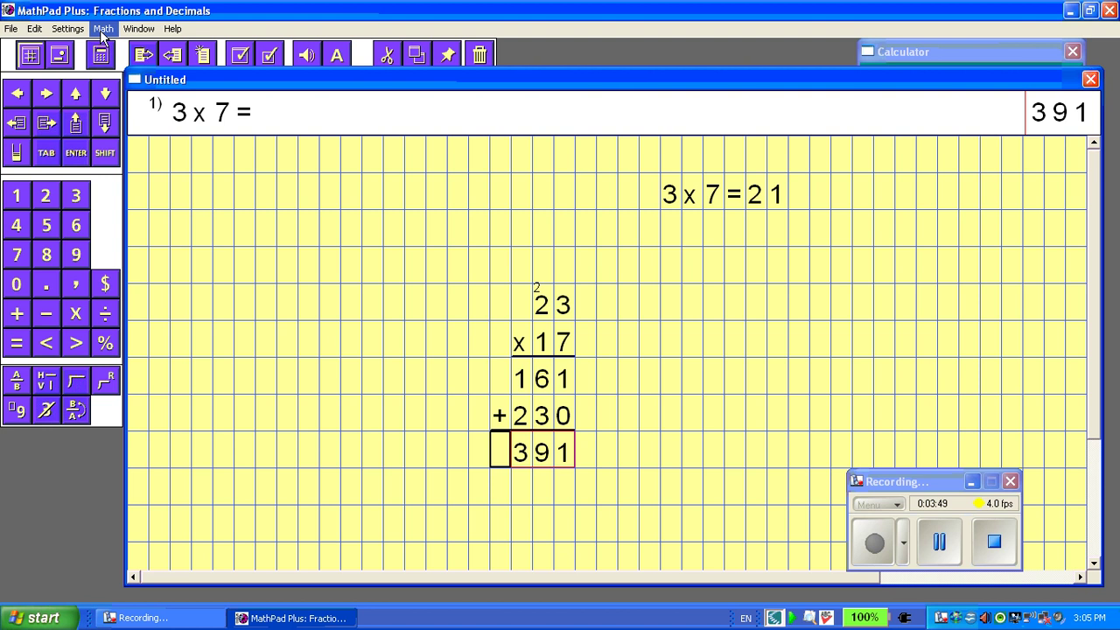
# - Create problem 2 with Math > New Problem and place the entry box at the grid centre
pyautogui.click(68, 29)
pyautogui.moveTo(103, 34)
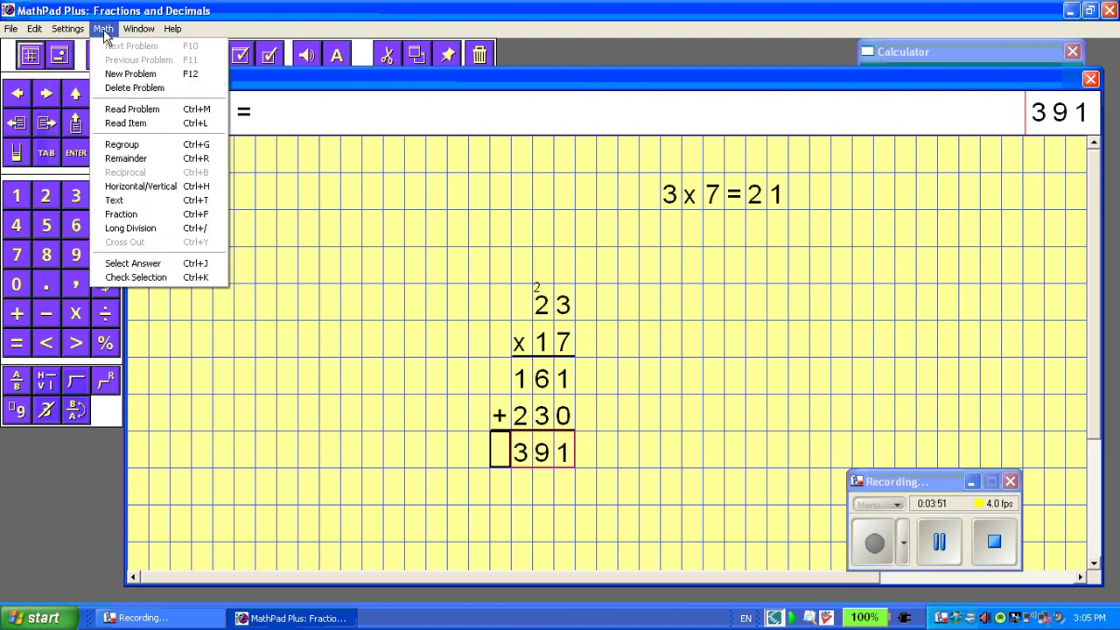
pyautogui.click(129, 74)
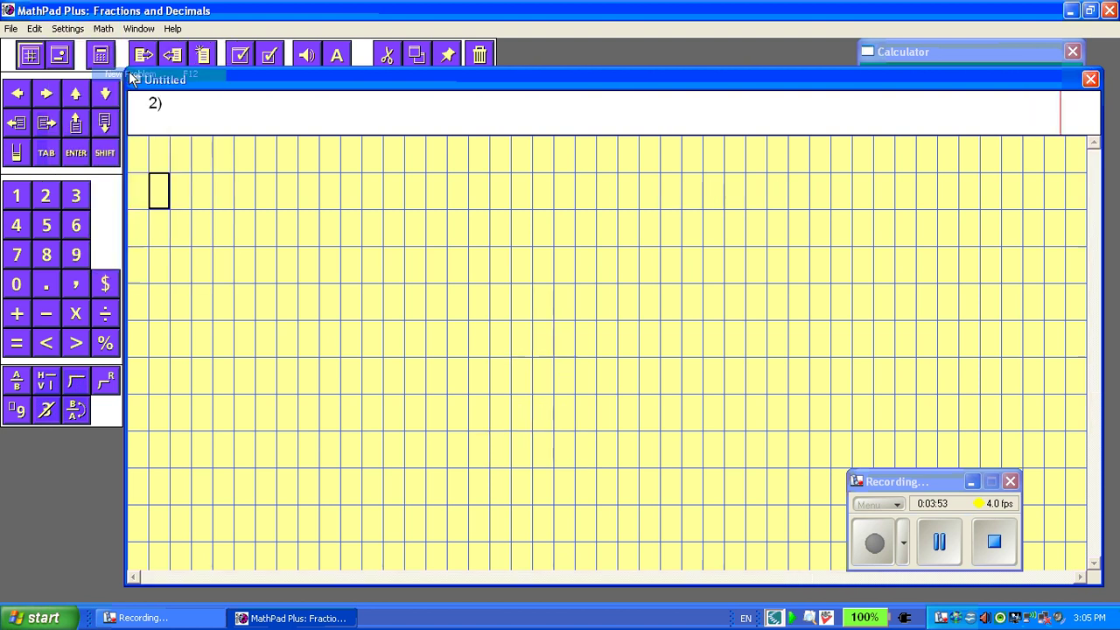
pyautogui.click(540, 273)
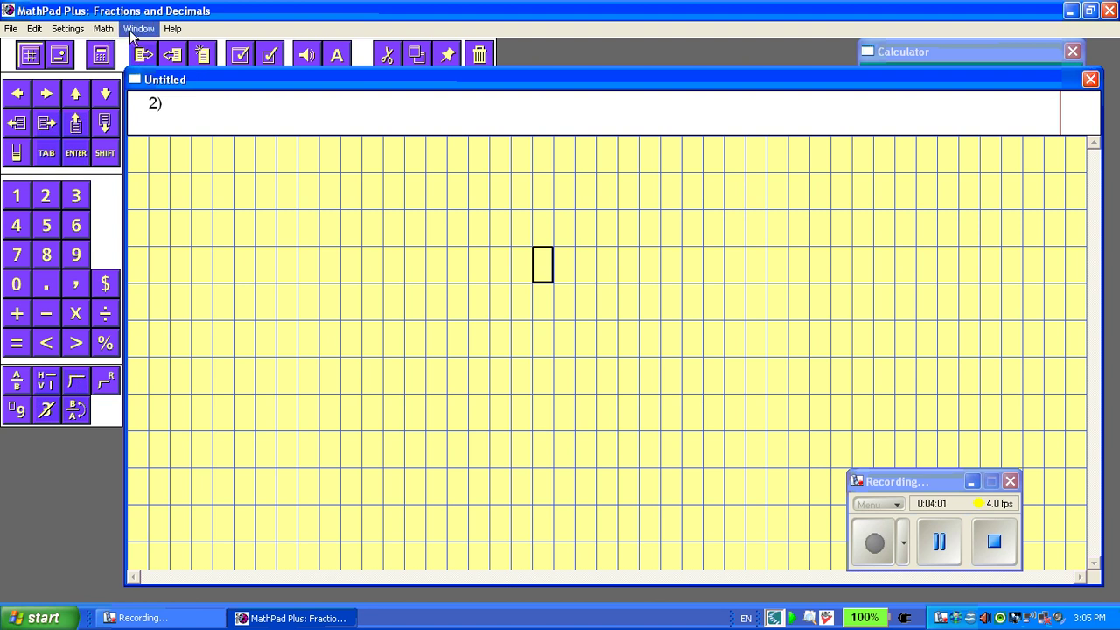
# - Jump to problem 1 from the Window > Problem List
pyautogui.click(136, 28)
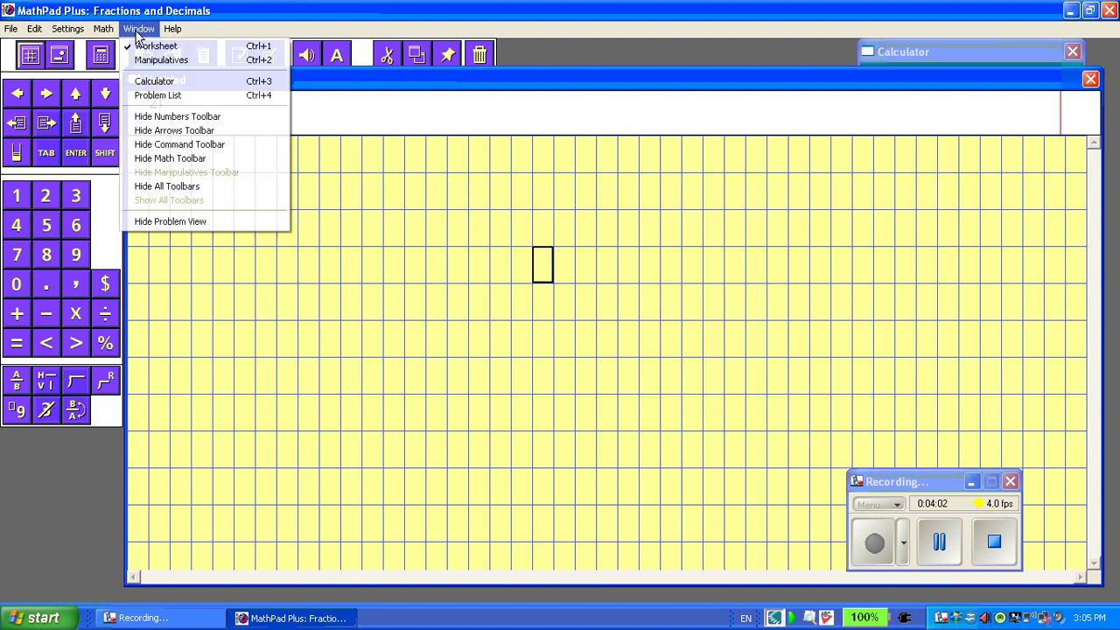
pyautogui.click(151, 97)
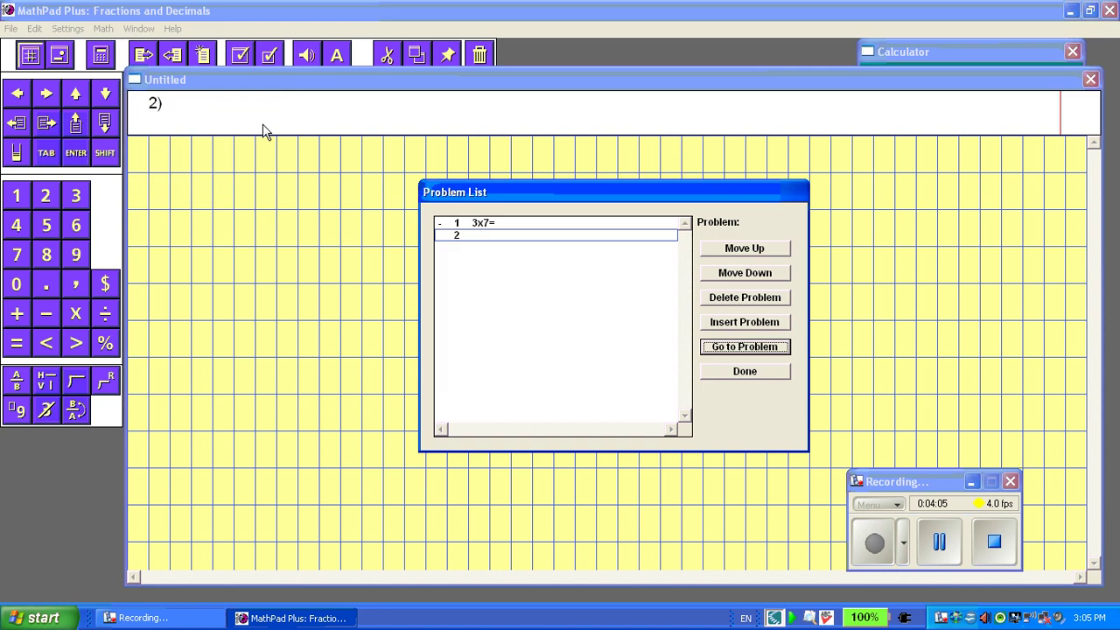
pyautogui.doubleClick(503, 227)
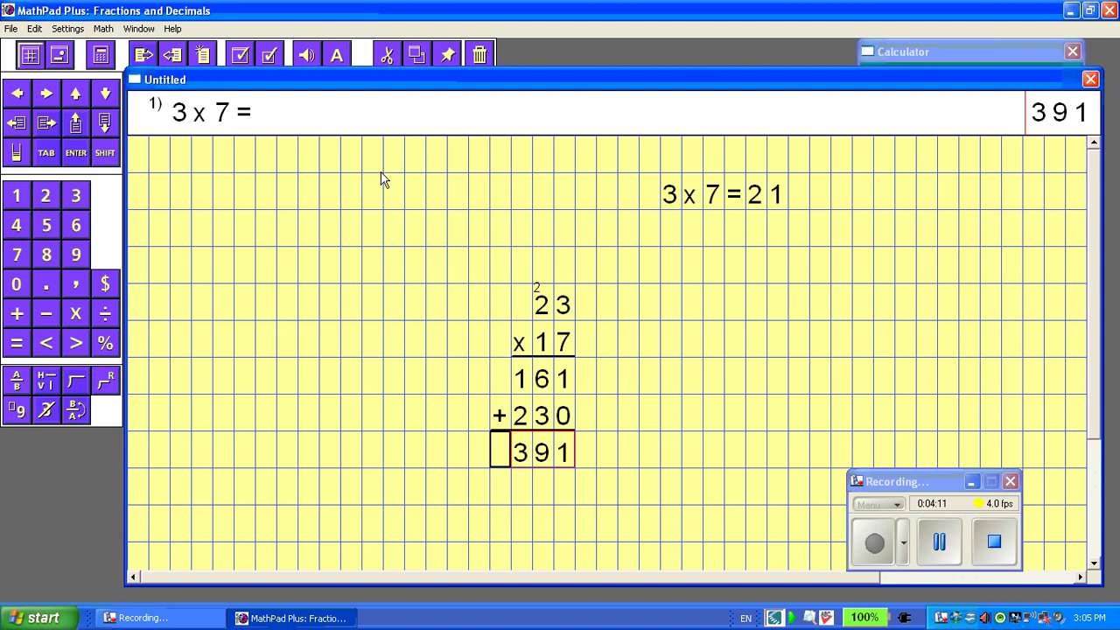
# - Move on to problem 2 with Math > Next Problem
pyautogui.click(102, 28)
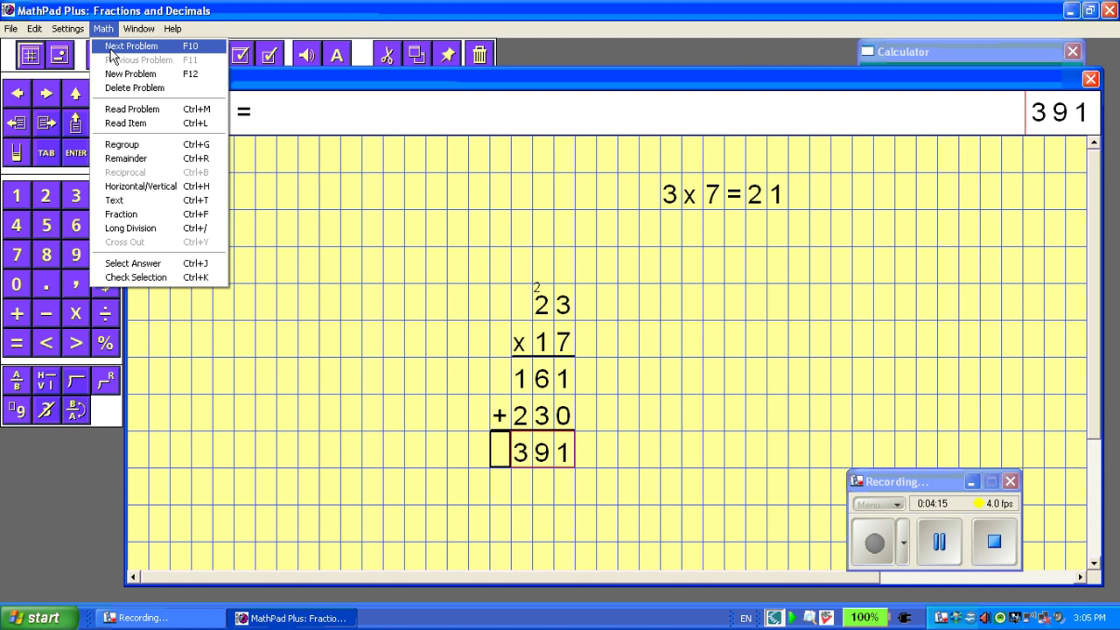
pyautogui.click(111, 47)
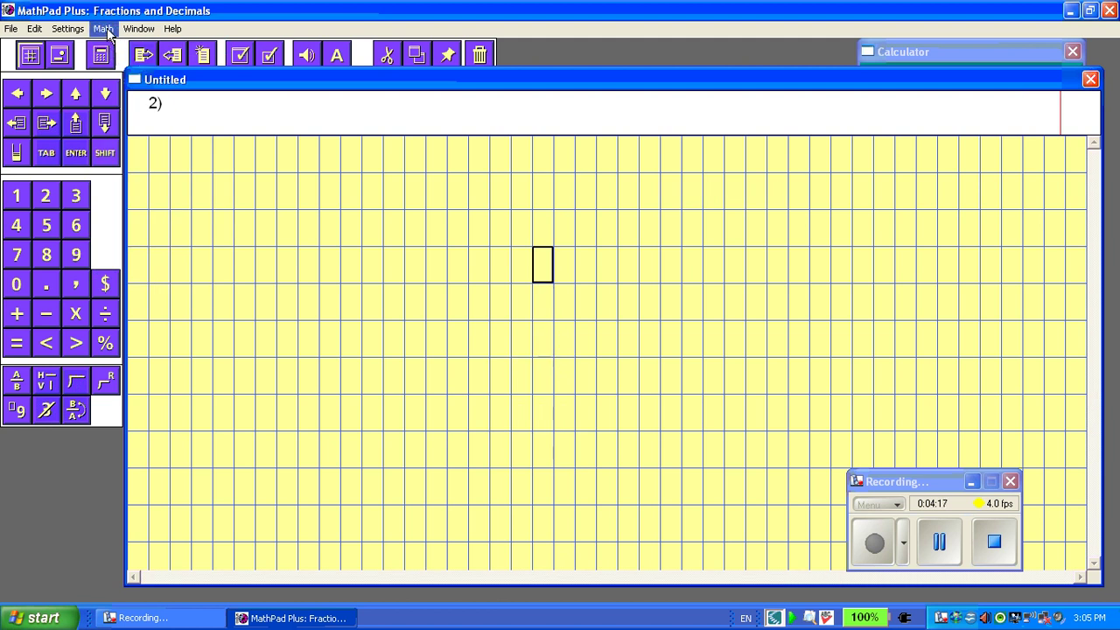
pyautogui.click(106, 30)
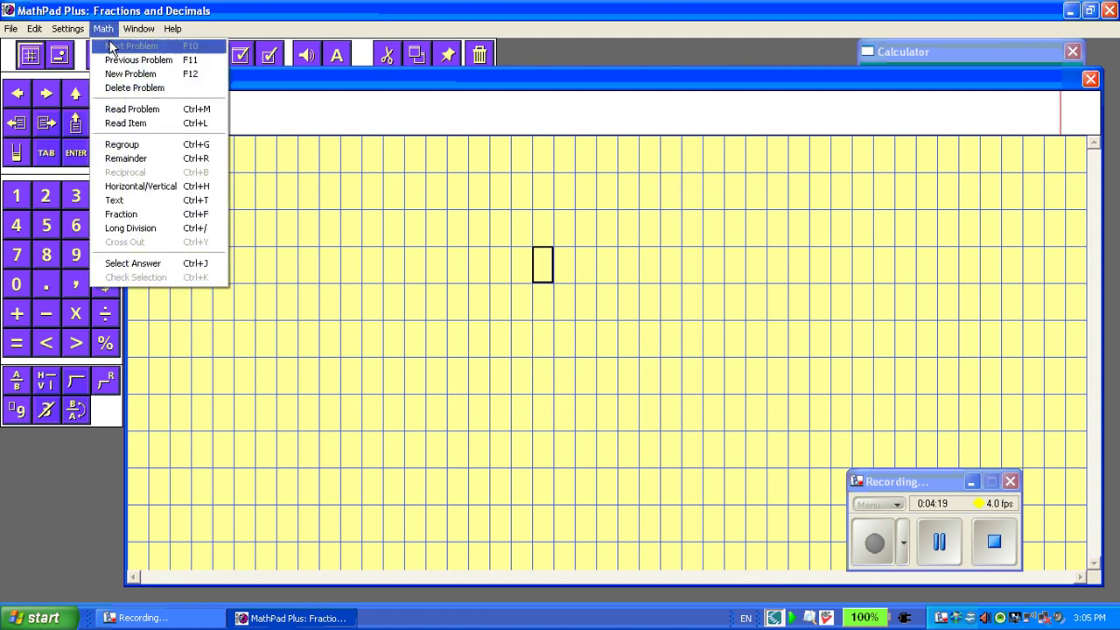
pyautogui.click(106, 30)
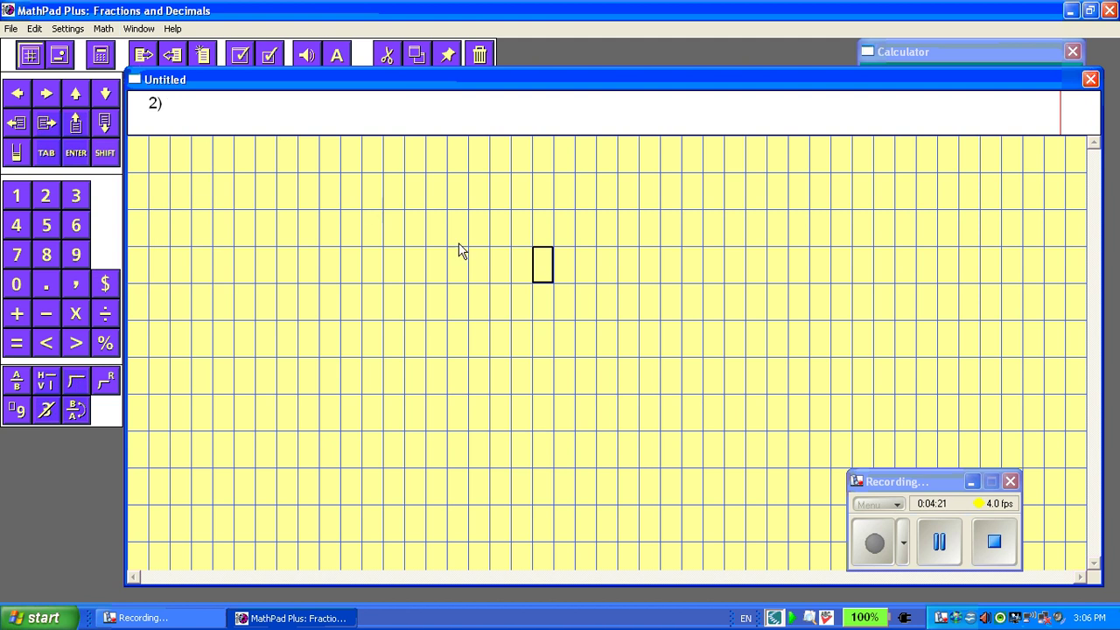
# - Return to problem 1 again through the Problem List
pyautogui.click(145, 30)
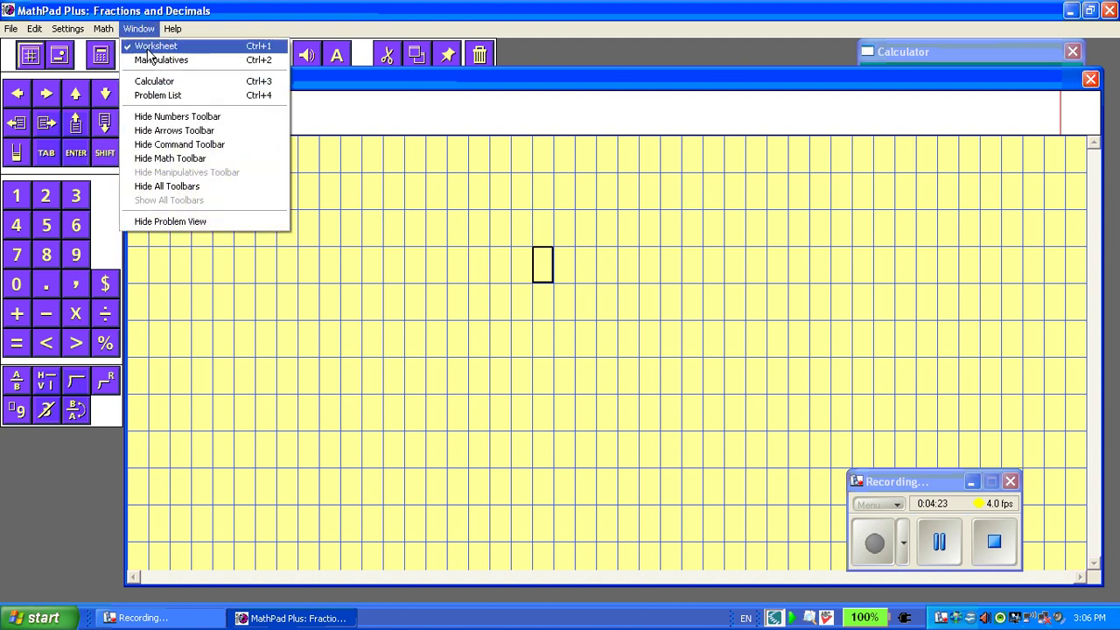
pyautogui.click(153, 96)
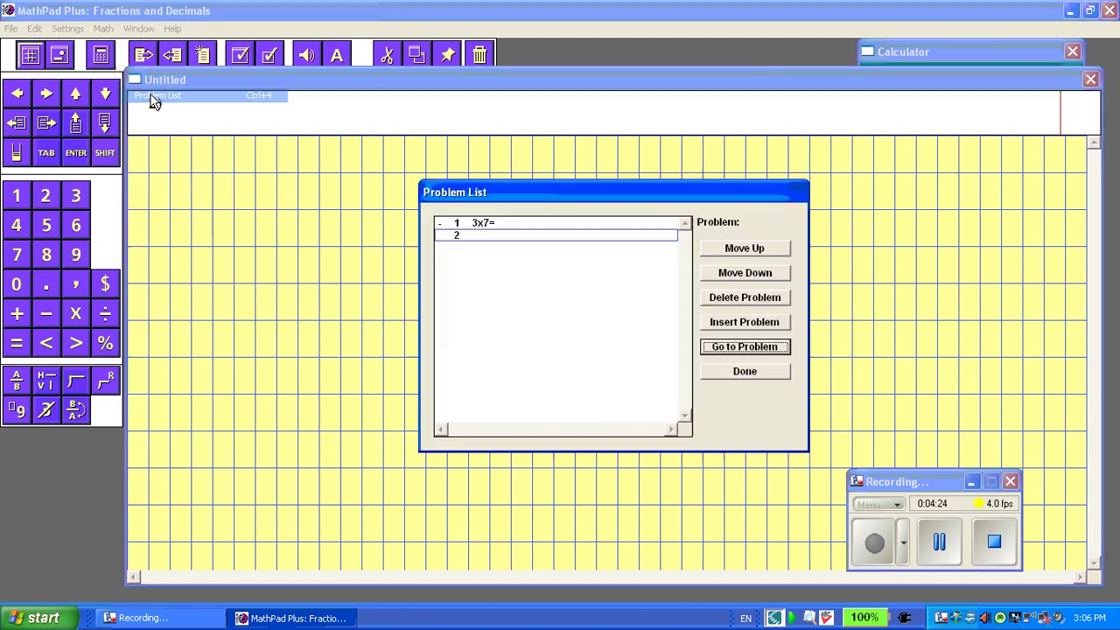
pyautogui.doubleClick(480, 224)
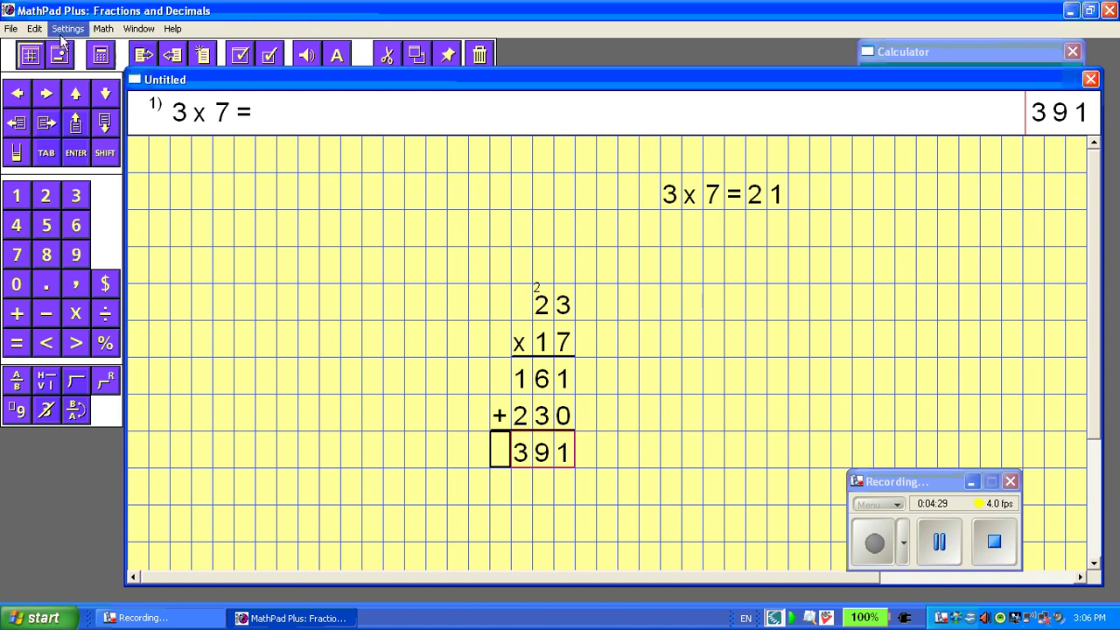
pyautogui.click(11, 29)
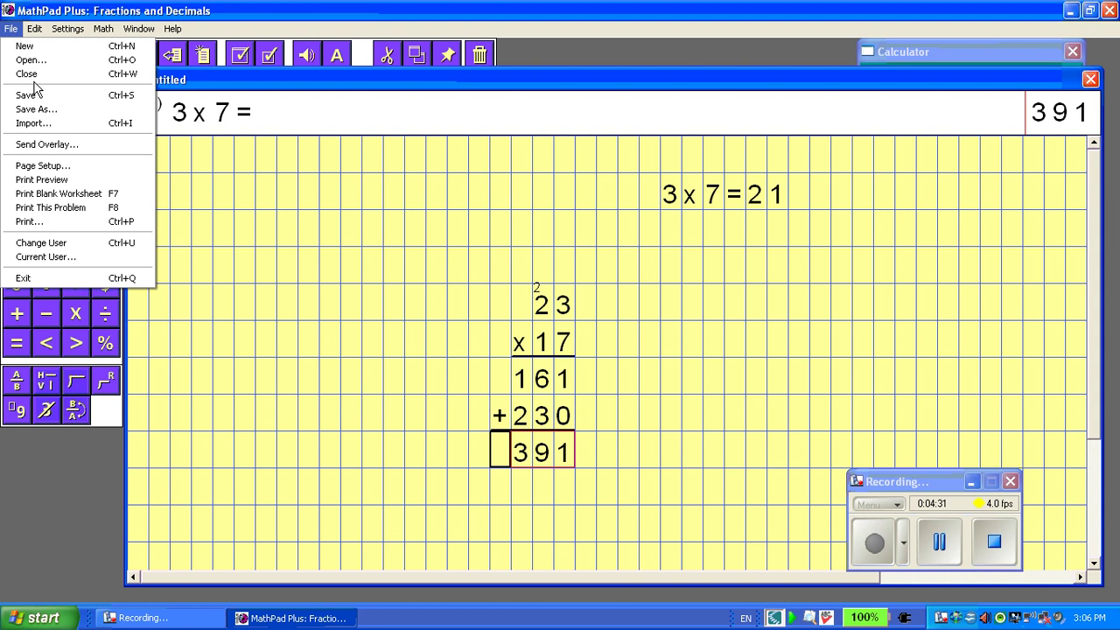
pyautogui.click(32, 109)
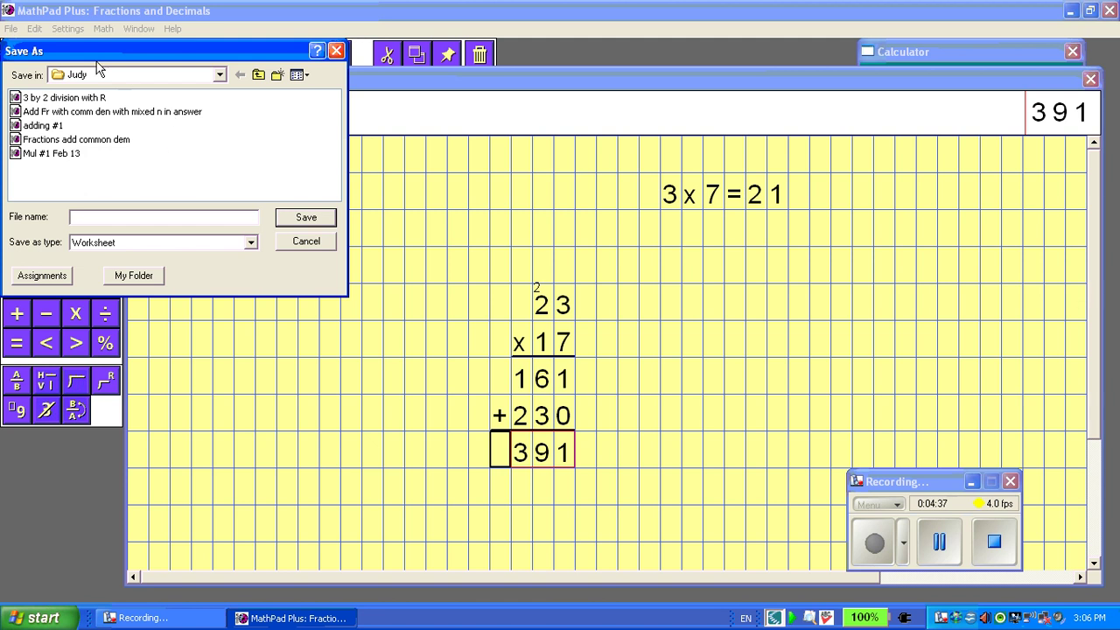
pyautogui.click(219, 77)
pyautogui.click(220, 77)
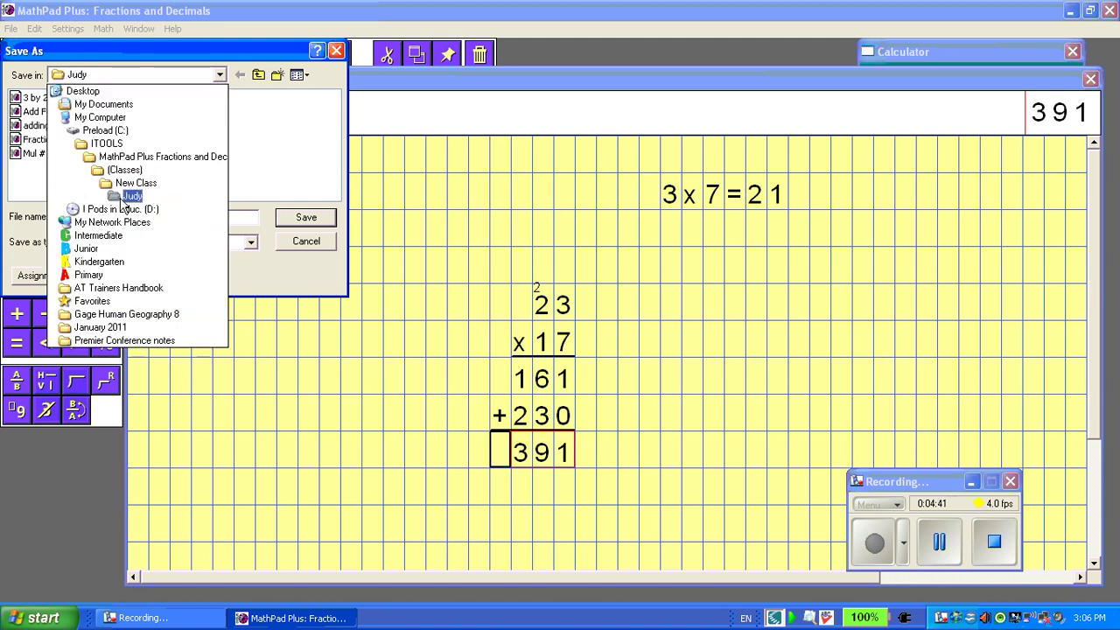
pyautogui.click(127, 198)
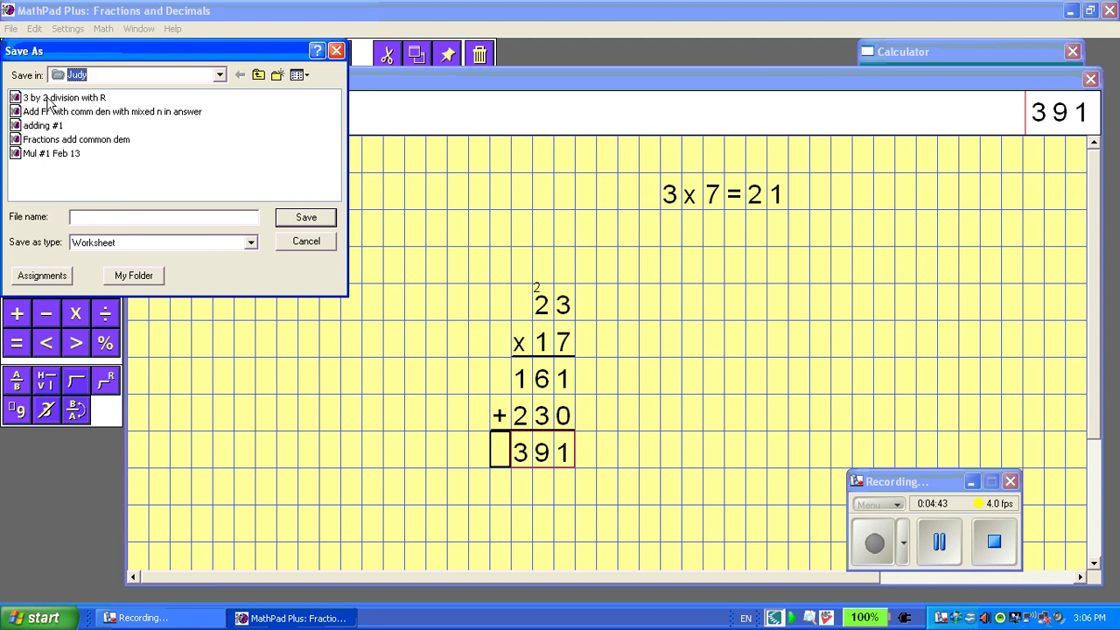
pyautogui.click(83, 217)
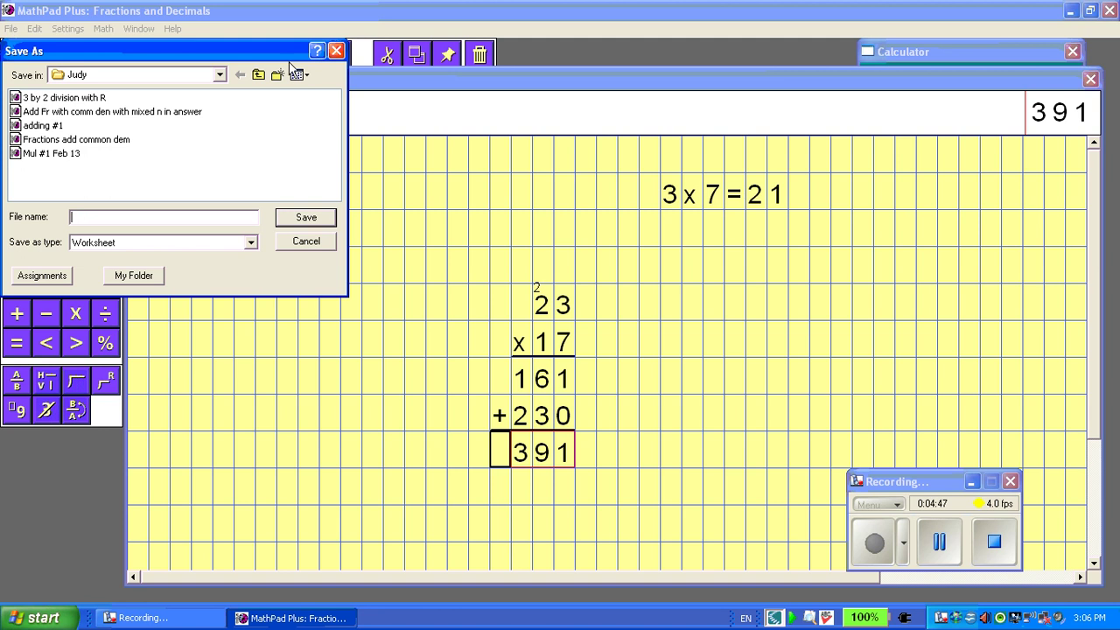
pyautogui.click(336, 52)
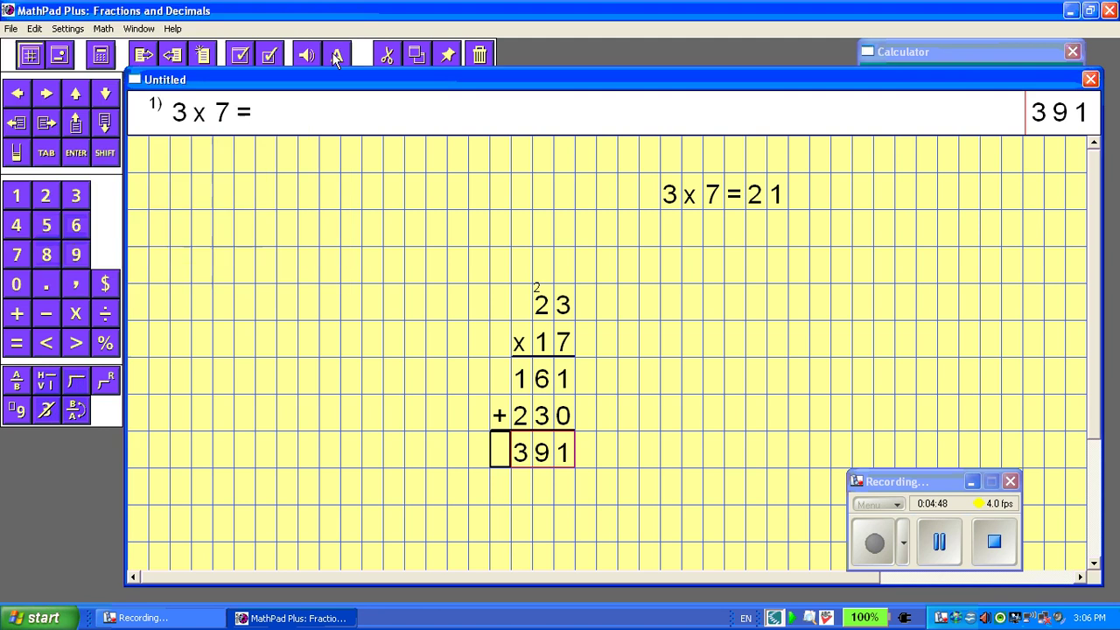
pyautogui.click(10, 29)
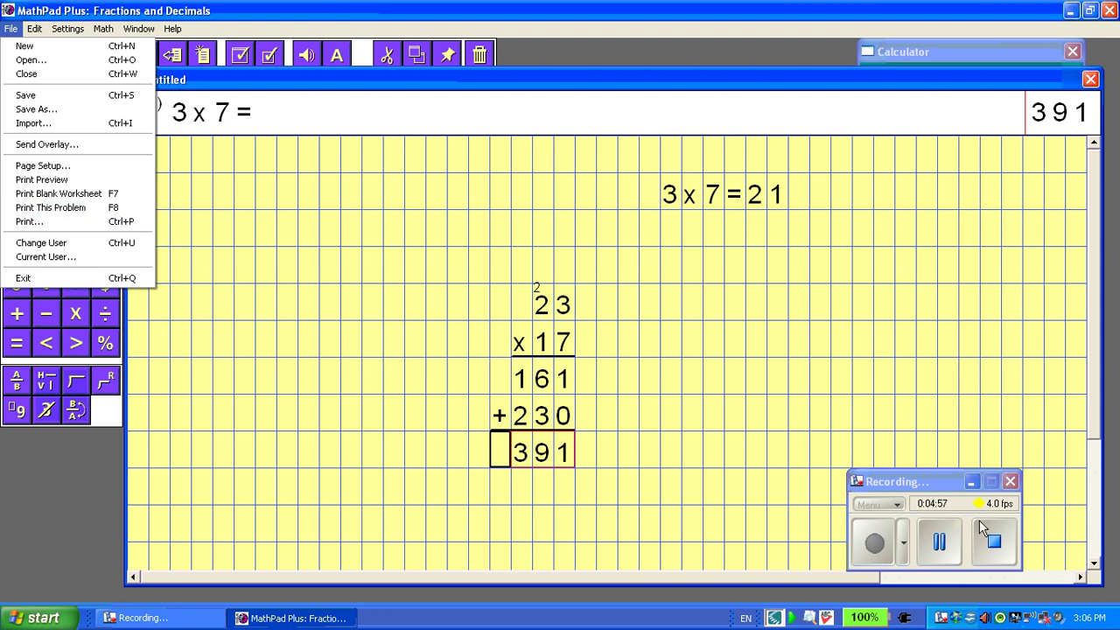
pyautogui.click(780, 476)
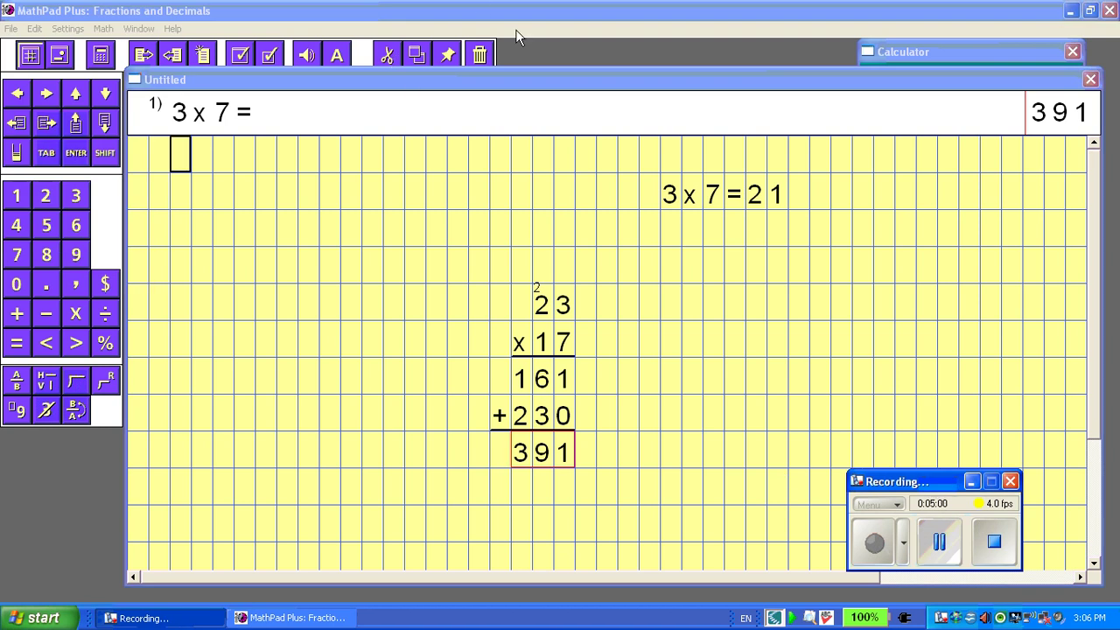
pyautogui.click(10, 30)
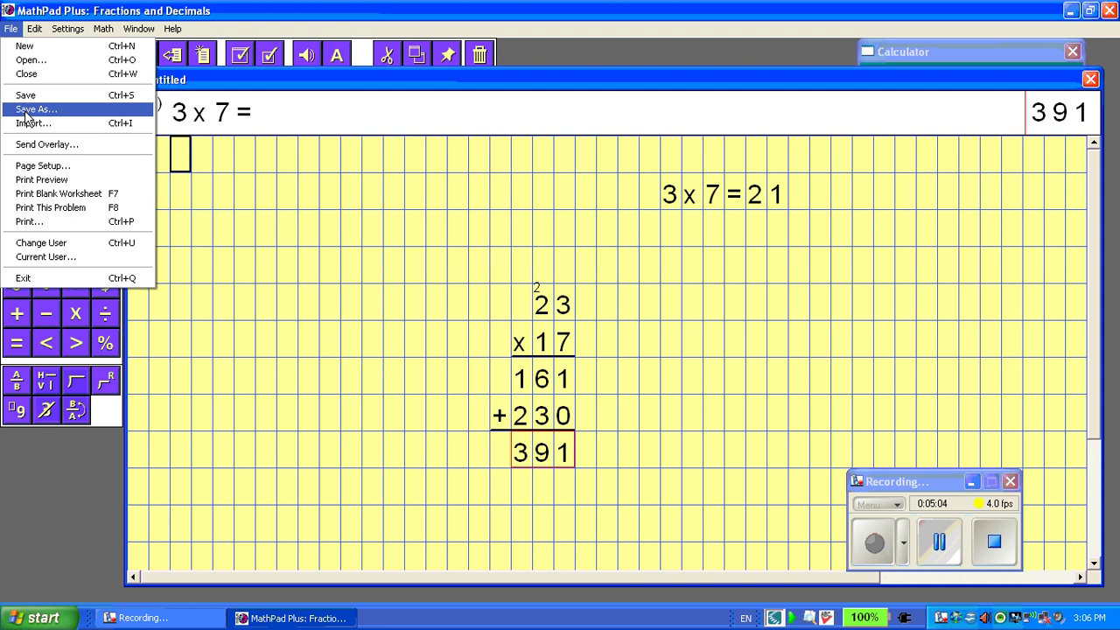
pyautogui.click(35, 222)
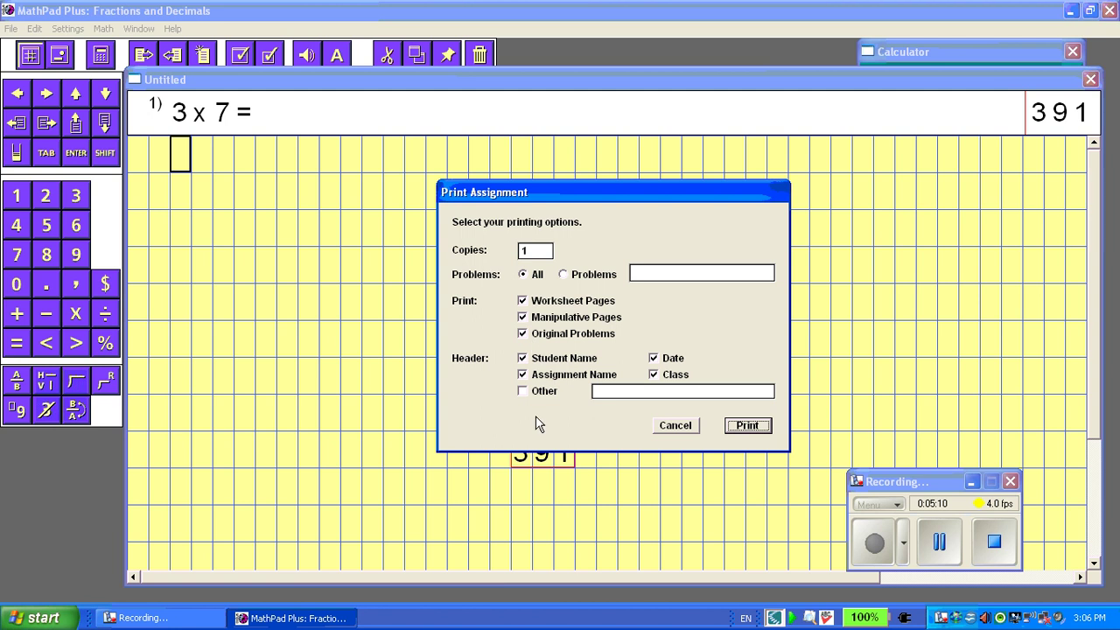
pyautogui.click(675, 426)
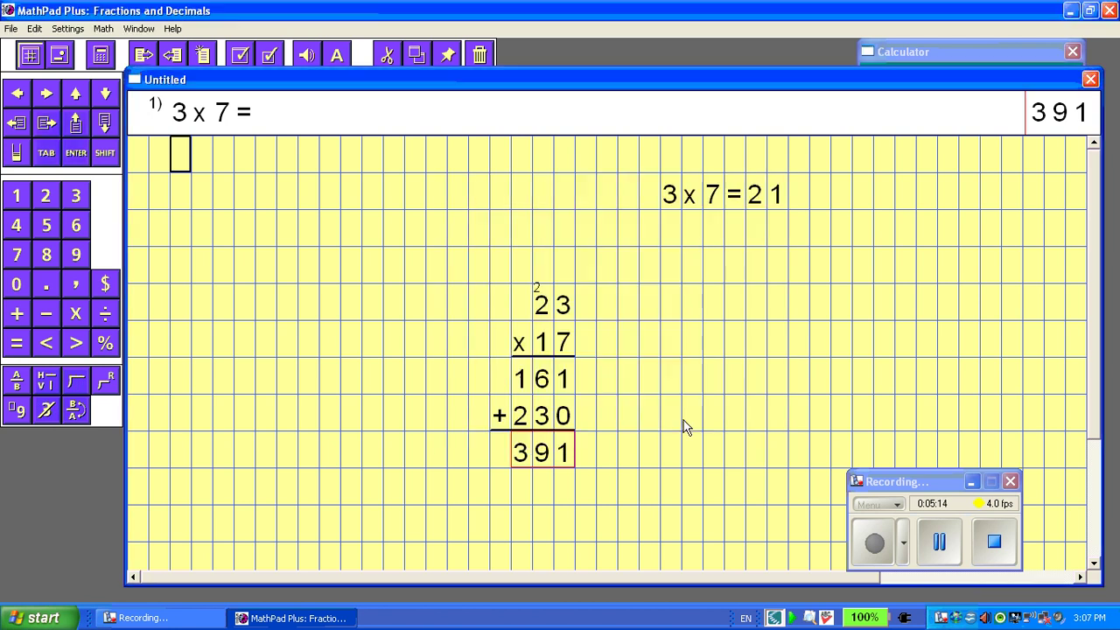